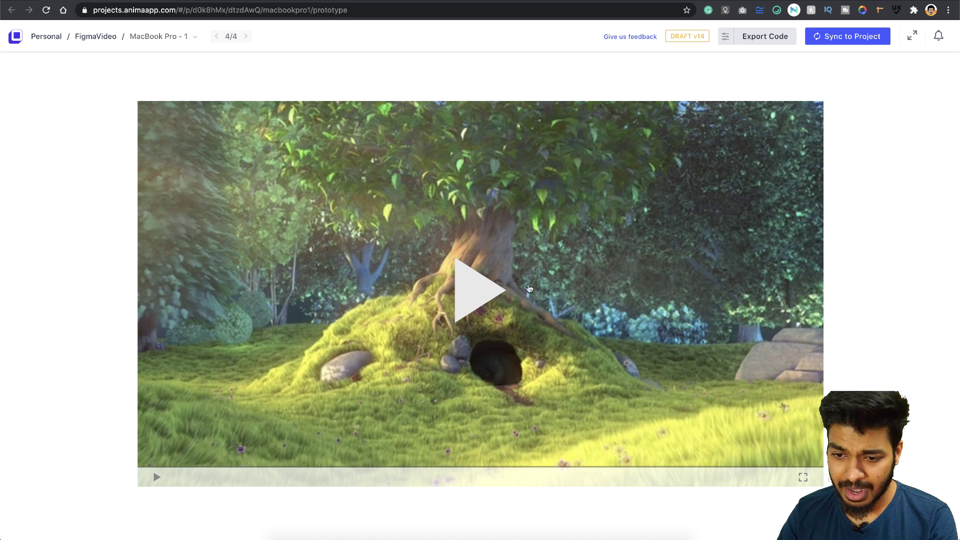
Play the video in the MacBook Pro - 1 prototype preview.
{"action": "left_click", "coordinate": [482, 292]}
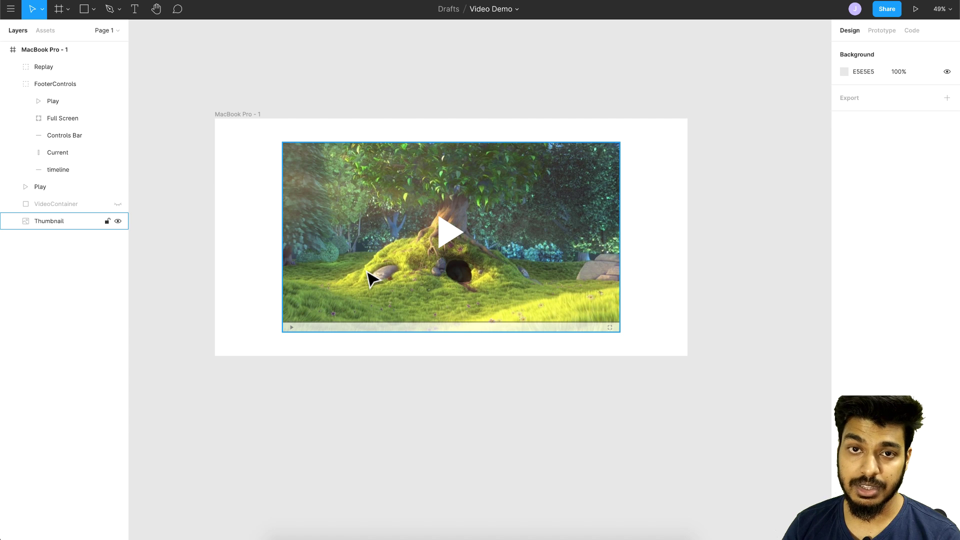
Examine the Thumbnail, VideoContainer and large Play layers of the MacBook Pro - 1 frame.
{"action": "scroll", "coordinate": [328, 302], "scroll_direction": "up", "scroll_amount": 3}
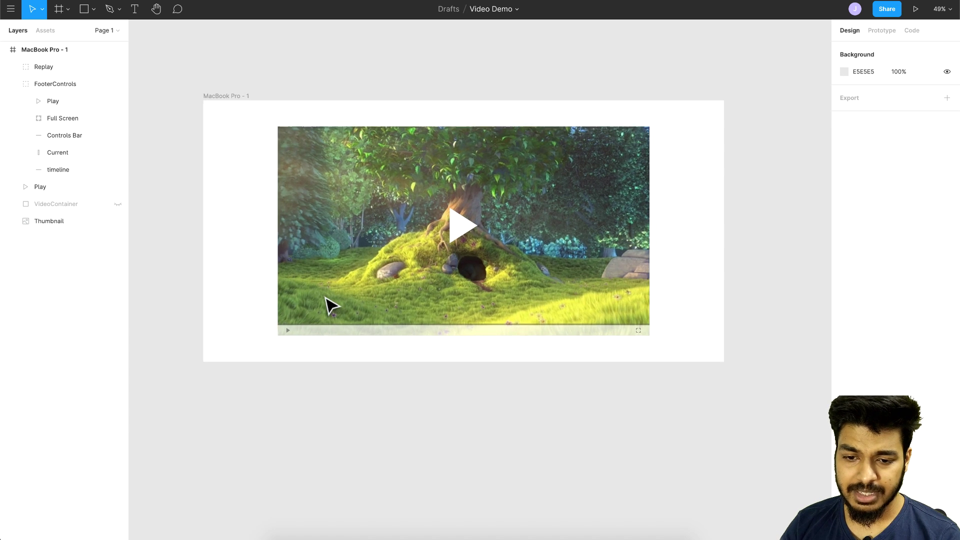
{"action": "left_click", "coordinate": [349, 277]}
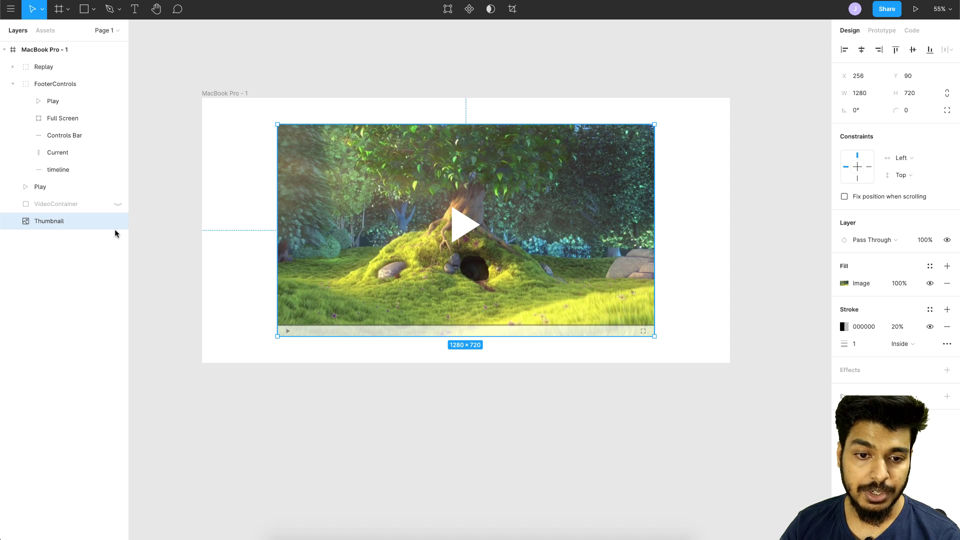
{"action": "left_click", "coordinate": [52, 204]}
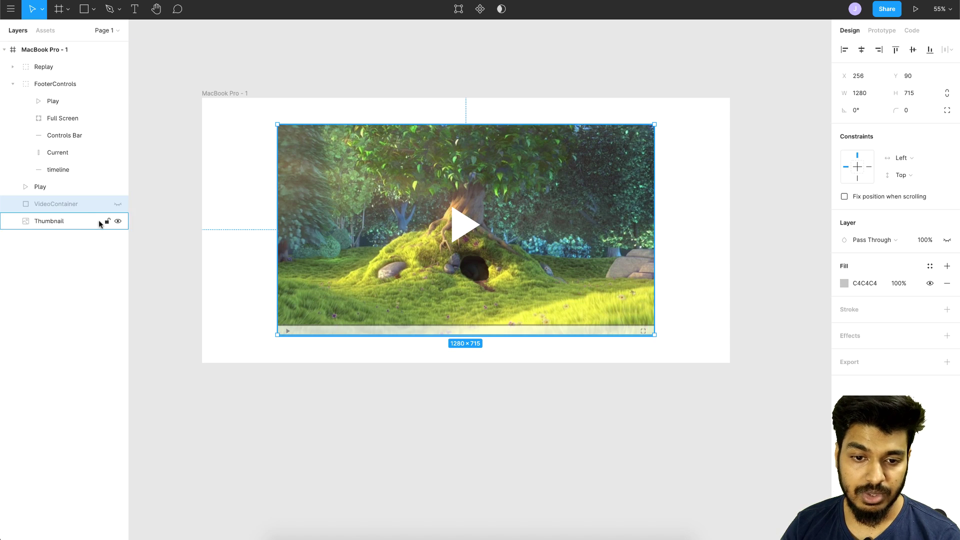
{"action": "left_click", "coordinate": [40, 187]}
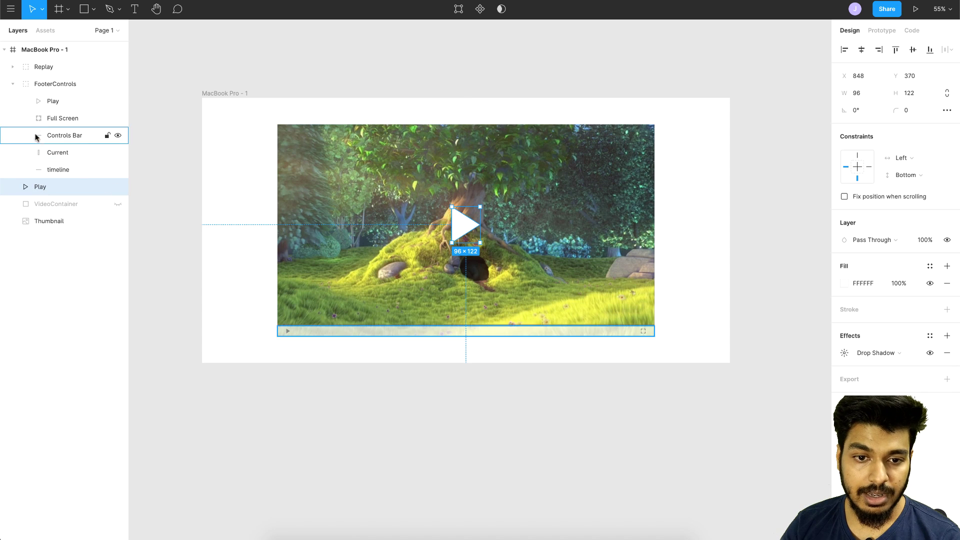
Examine the FooterControls group, its Play, Full Screen, Controls Bar, timeline and Current layers, and the Replay group in MacBook Pro - 1.
{"action": "left_click", "coordinate": [50, 84]}
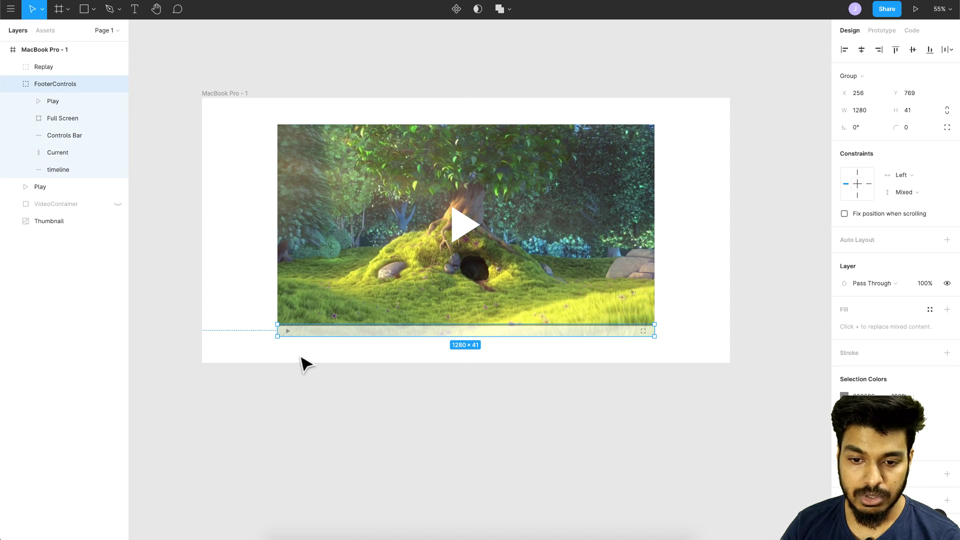
{"action": "left_click", "coordinate": [57, 102]}
{"action": "left_click", "coordinate": [58, 119]}
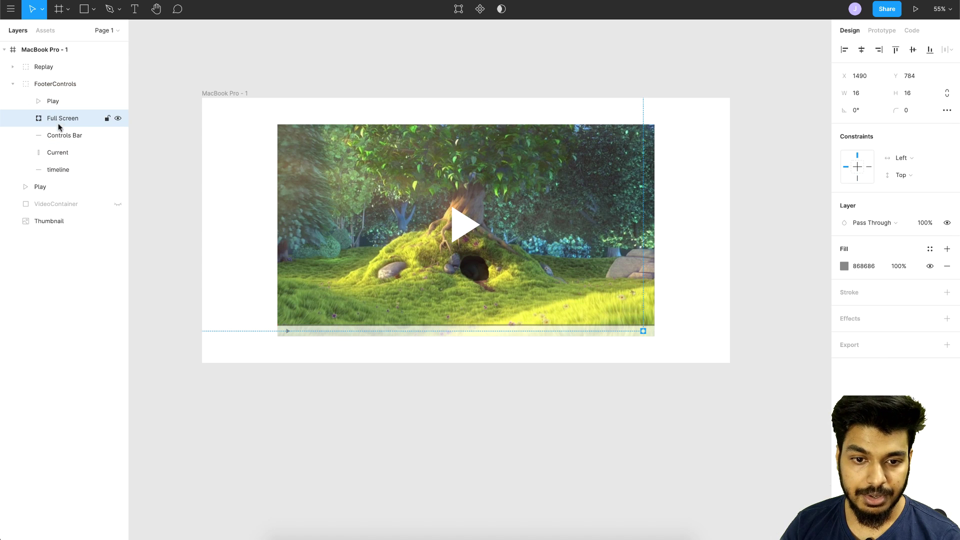
{"action": "left_click", "coordinate": [58, 132]}
{"action": "scroll", "coordinate": [386, 358], "scroll_direction": "up", "scroll_amount": 5}
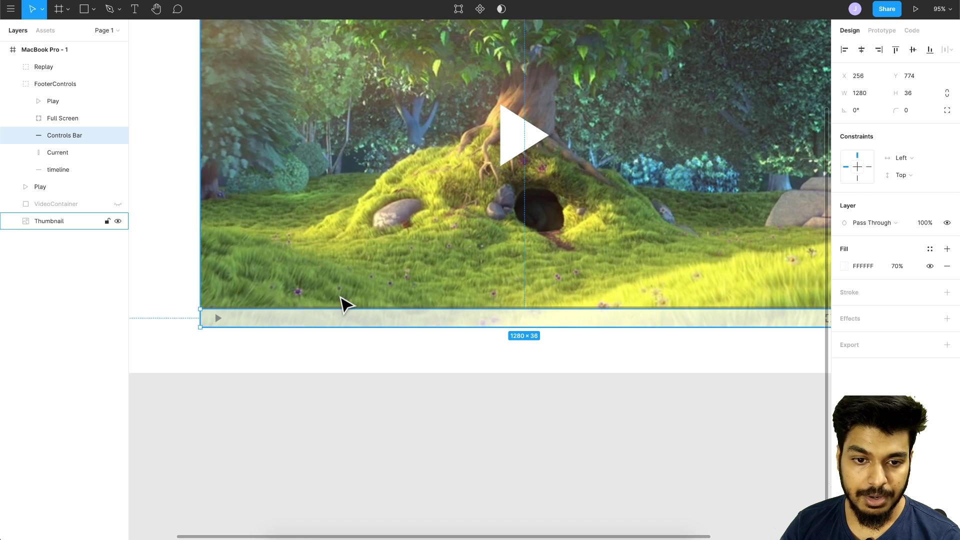
{"action": "scroll", "coordinate": [143, 280], "scroll_direction": "up", "scroll_amount": 10}
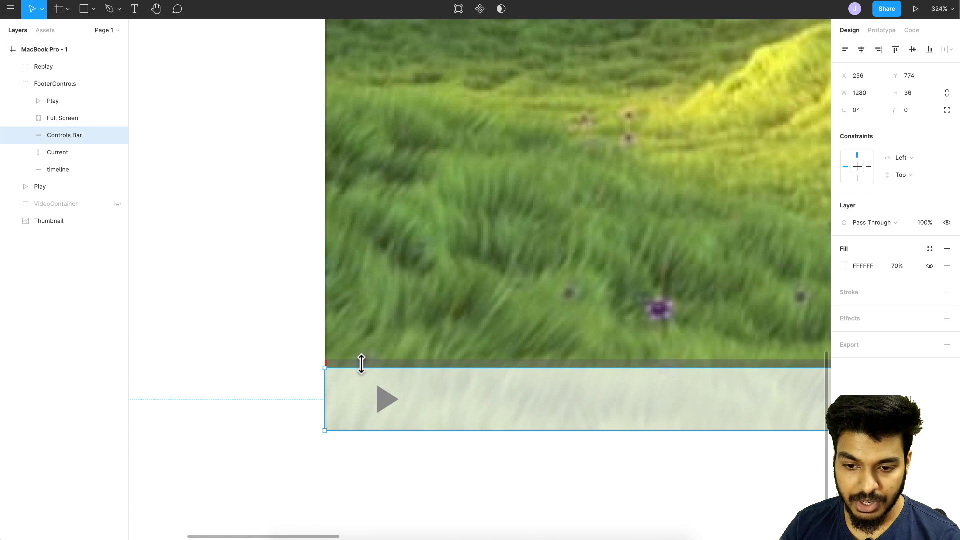
{"action": "left_click", "coordinate": [78, 171]}
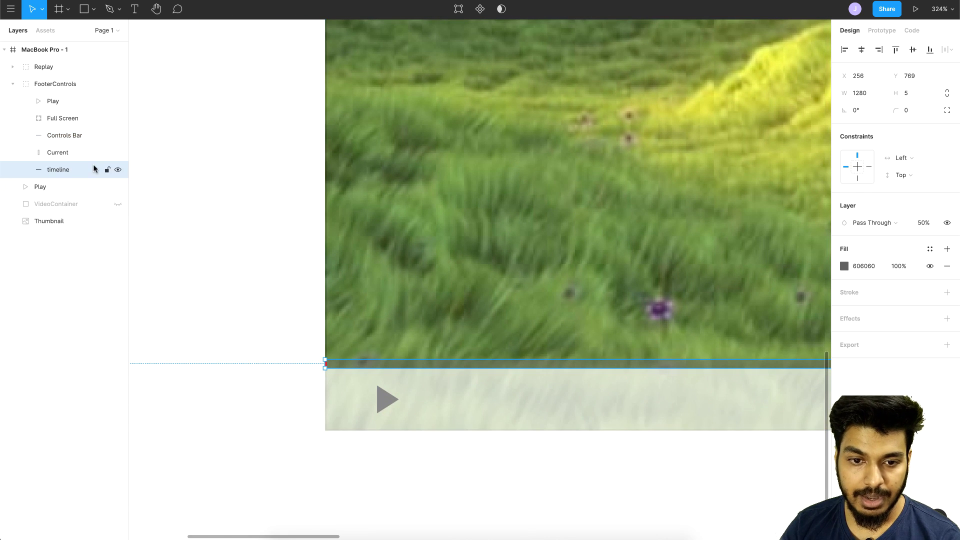
{"action": "left_click", "coordinate": [52, 152]}
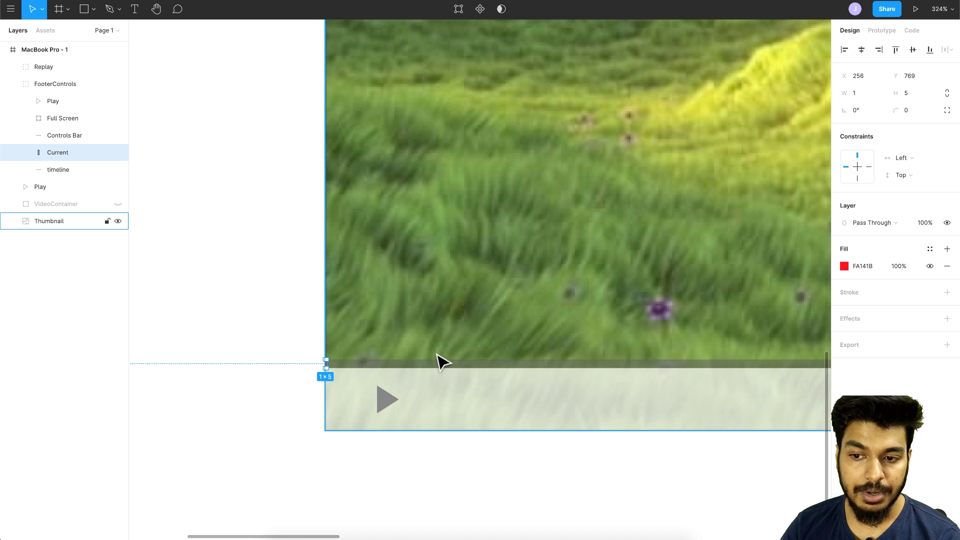
{"action": "key", "text": "shift+1"}
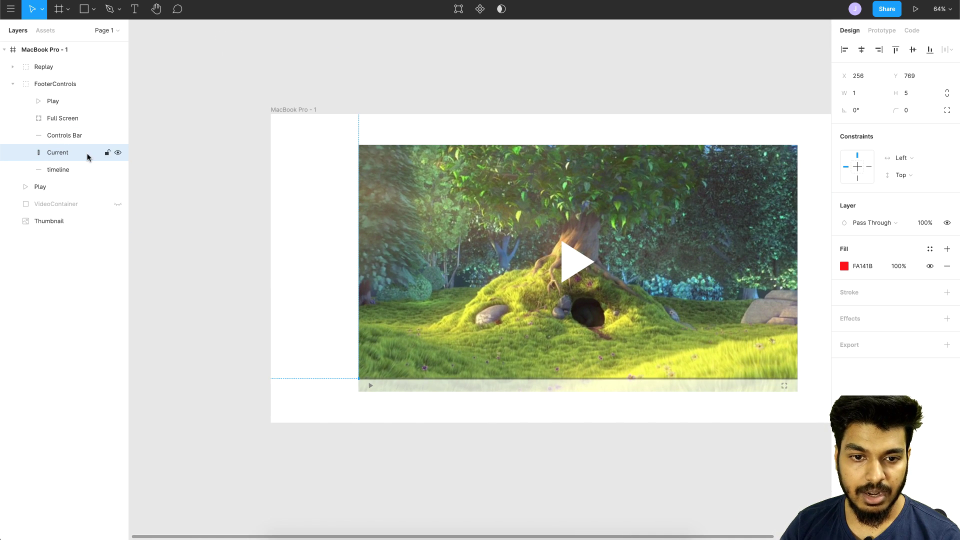
{"action": "left_click", "coordinate": [50, 68]}
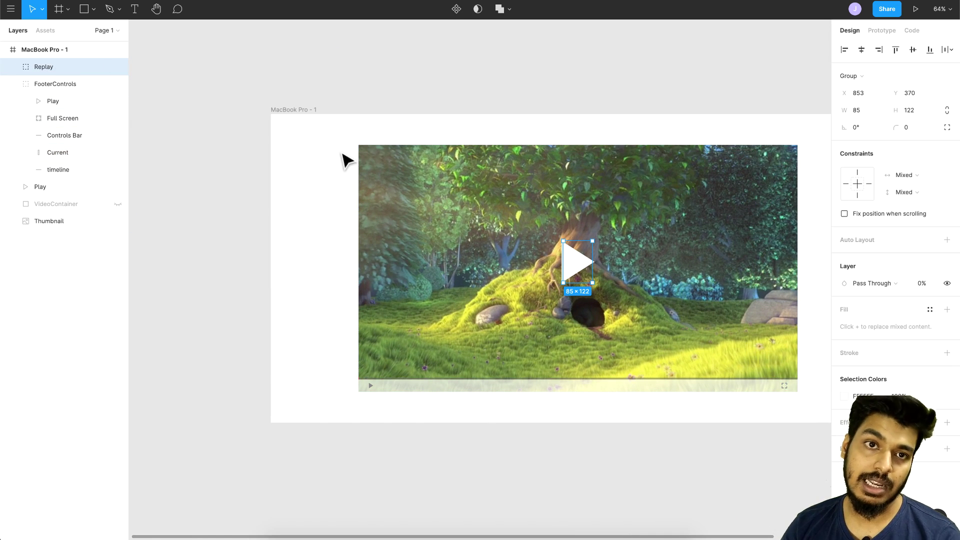
{"action": "key", "text": "Escape"}
Duplicate the MacBook Pro - 1 frame to create a second video player state.
{"action": "scroll", "coordinate": [472, 96], "scroll_direction": "down", "scroll_amount": 3}
{"action": "scroll", "coordinate": [471, 96], "scroll_direction": "right", "scroll_amount": 1}
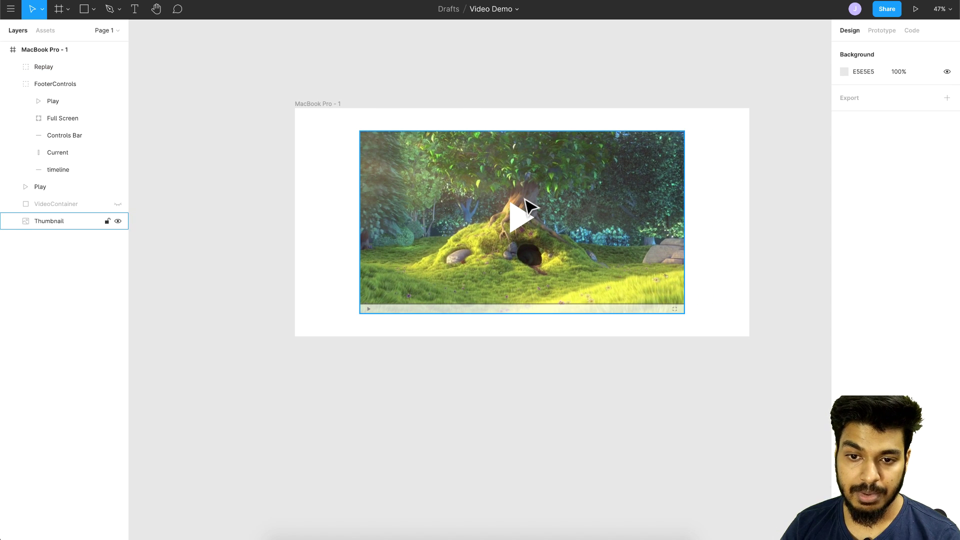
{"action": "scroll", "coordinate": [530, 204], "scroll_direction": "right", "scroll_amount": 2}
{"action": "scroll", "coordinate": [530, 205], "scroll_direction": "down", "scroll_amount": 1}
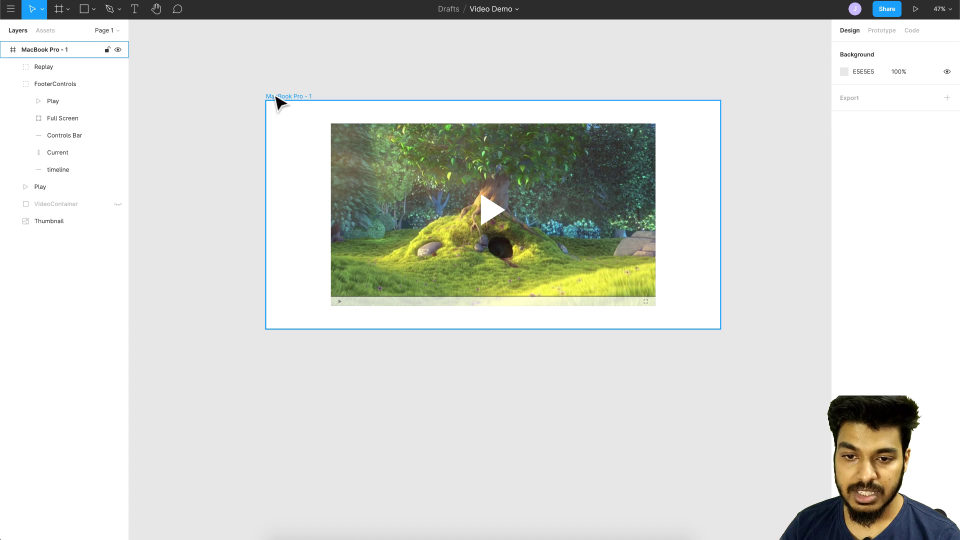
{"action": "left_click", "coordinate": [276, 96]}
{"action": "key", "text": "ctrl+d"}
{"action": "scroll", "coordinate": [560, 118], "scroll_direction": "up", "scroll_amount": 5}
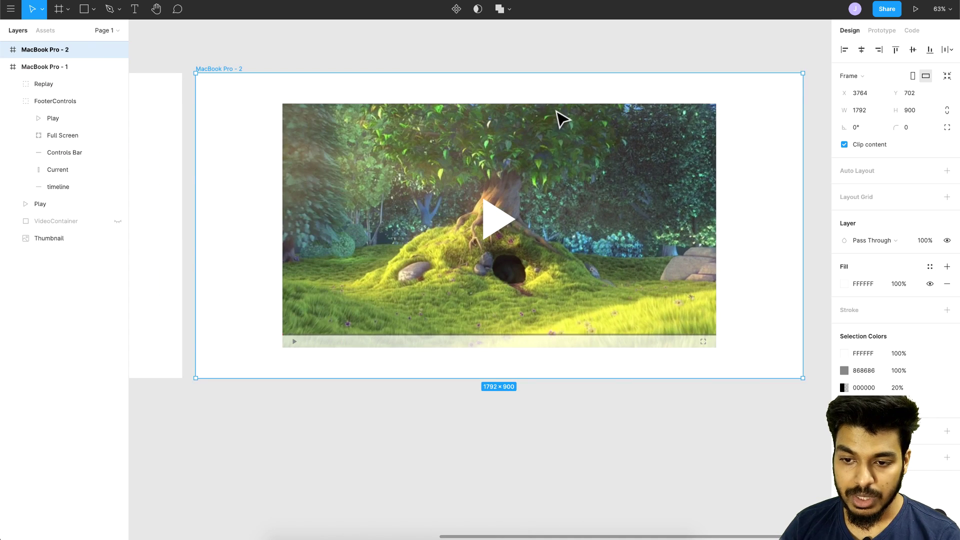
Set the Thumbnail layer's opacity to 0% in the MacBook Pro - 2 frame.
{"action": "left_click", "coordinate": [588, 201]}
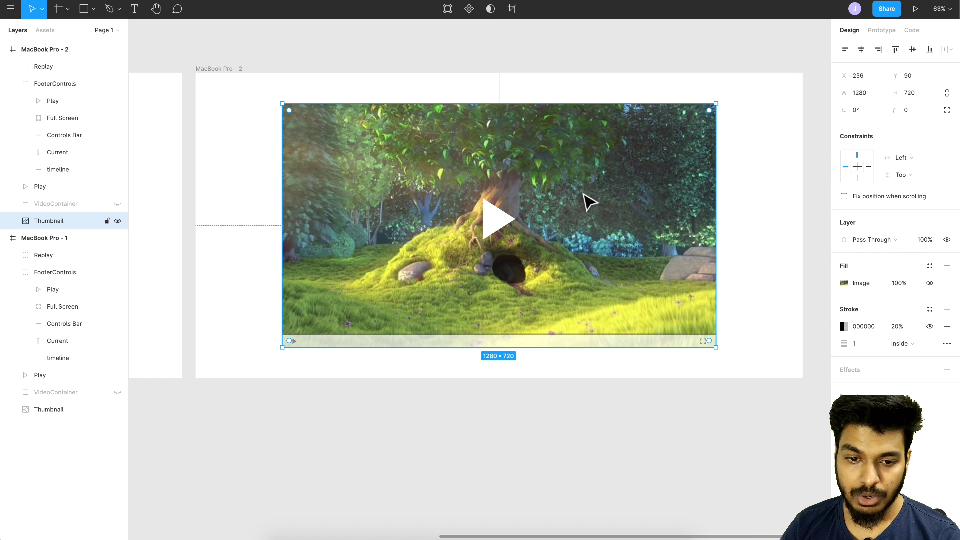
{"action": "left_click", "coordinate": [922, 241]}
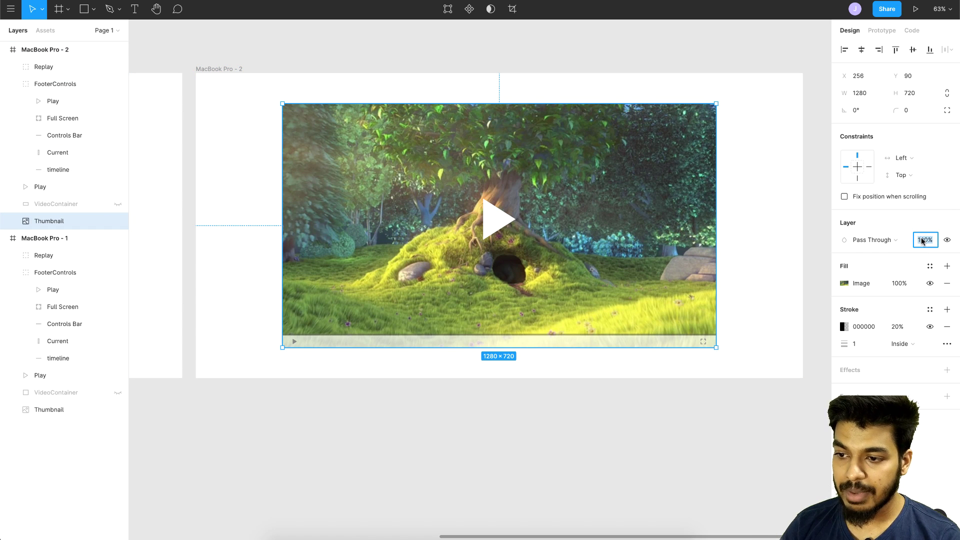
{"action": "type", "text": "0"}
{"action": "key", "text": "Return"}
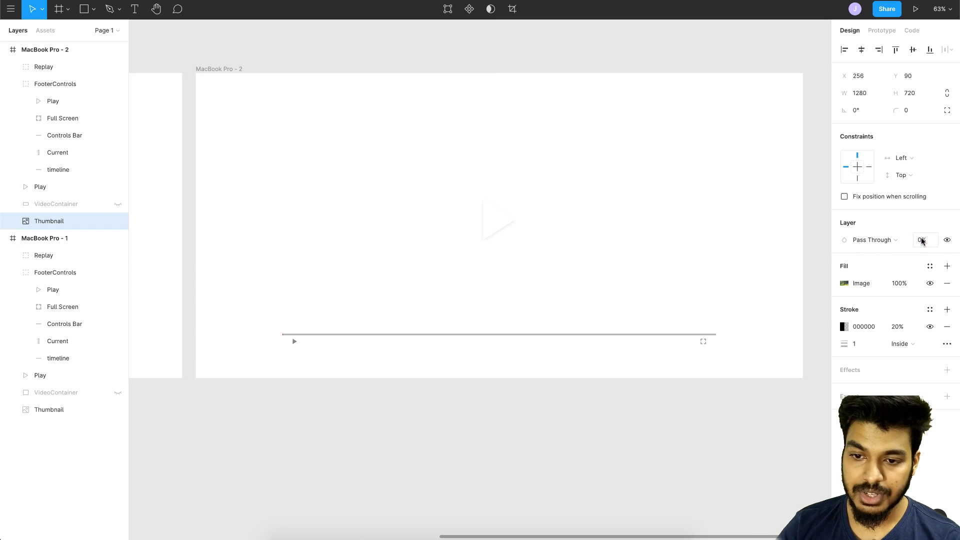
Unhide VideoContainer in MacBook Pro - 2 and set the large central Play icon's layer opacity to 0%.
{"action": "left_click", "coordinate": [50, 203]}
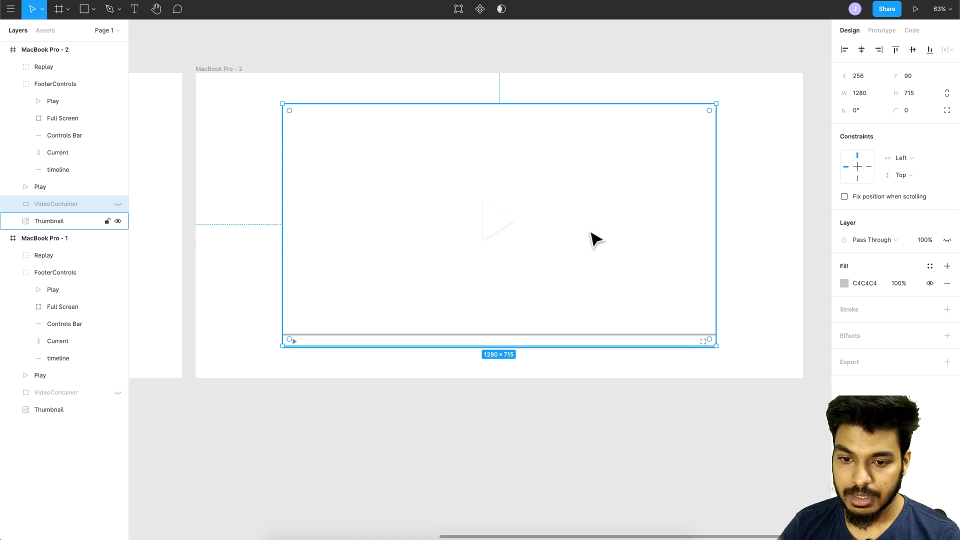
{"action": "left_click", "coordinate": [118, 204]}
{"action": "left_click", "coordinate": [50, 187]}
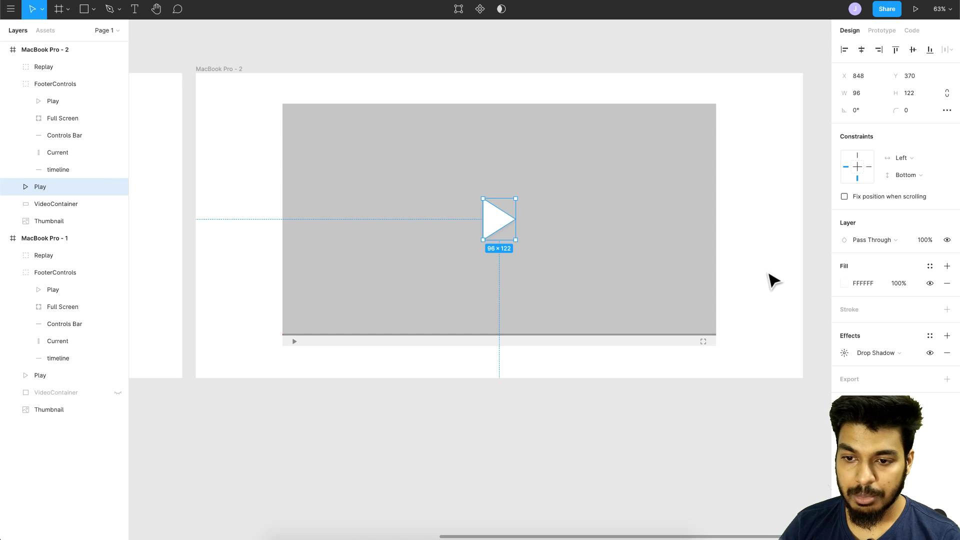
{"action": "left_click", "coordinate": [926, 240]}
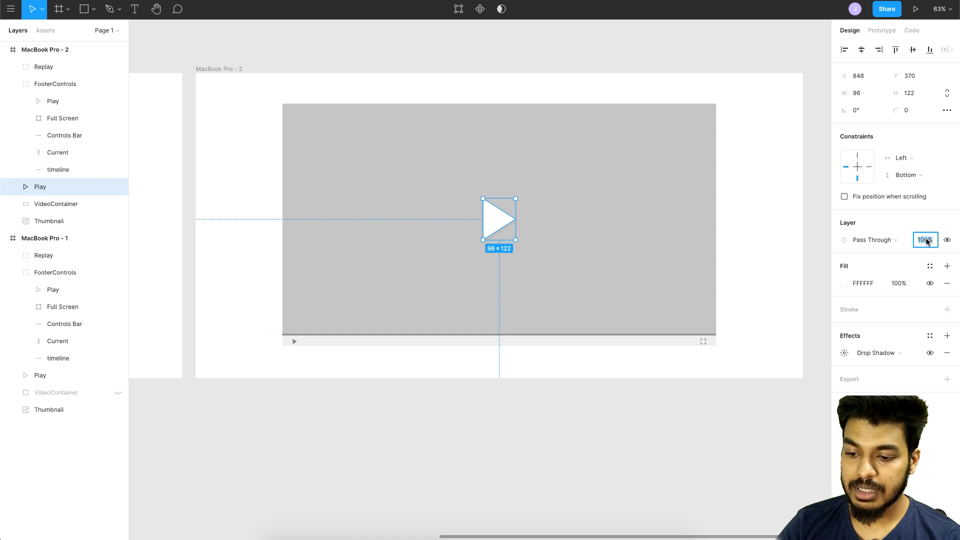
{"action": "type", "text": "0"}
{"action": "key", "text": "Return"}
Move the FooterControls group in MacBook Pro - 2 straight down to Y 800, leaving only the timeline over the video area.
{"action": "left_click", "coordinate": [56, 100]}
{"action": "left_click", "coordinate": [56, 86]}
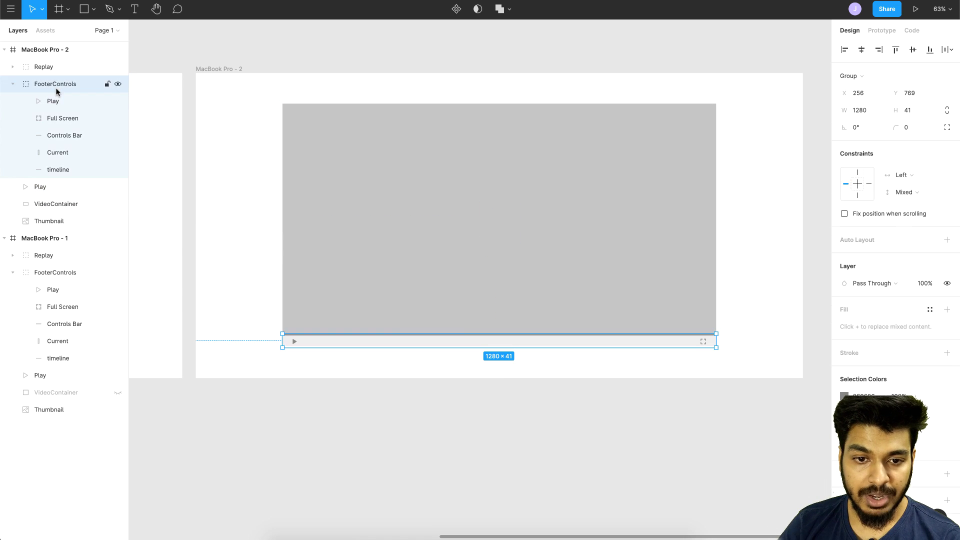
{"action": "scroll", "coordinate": [440, 406], "scroll_direction": "up", "scroll_amount": 5}
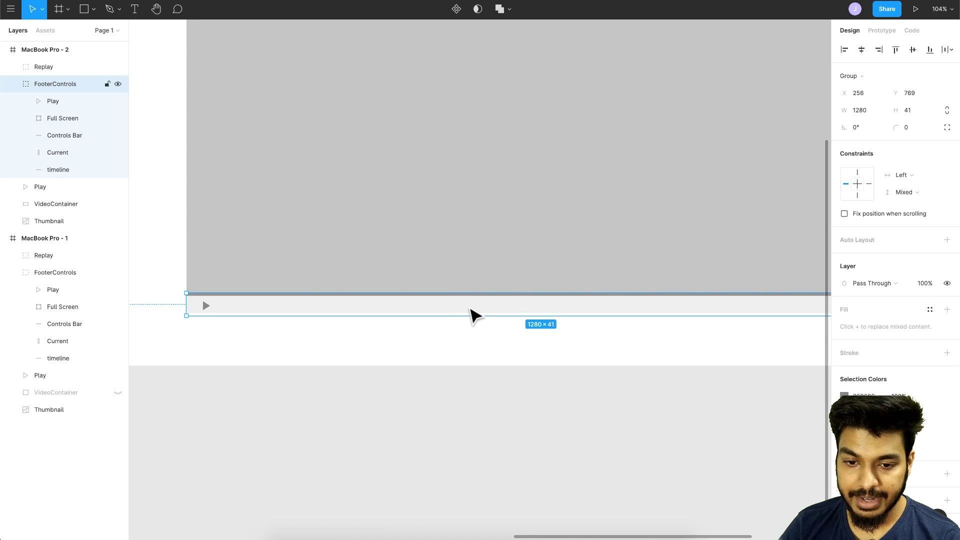
{"action": "scroll", "coordinate": [480, 309], "scroll_direction": "up", "scroll_amount": 2}
{"action": "key", "text": "shift+Down"}
{"action": "key", "text": "shift+Down"}
{"action": "key", "text": "shift+Down"}
{"action": "scroll", "coordinate": [270, 339], "scroll_direction": "up", "scroll_amount": 10}
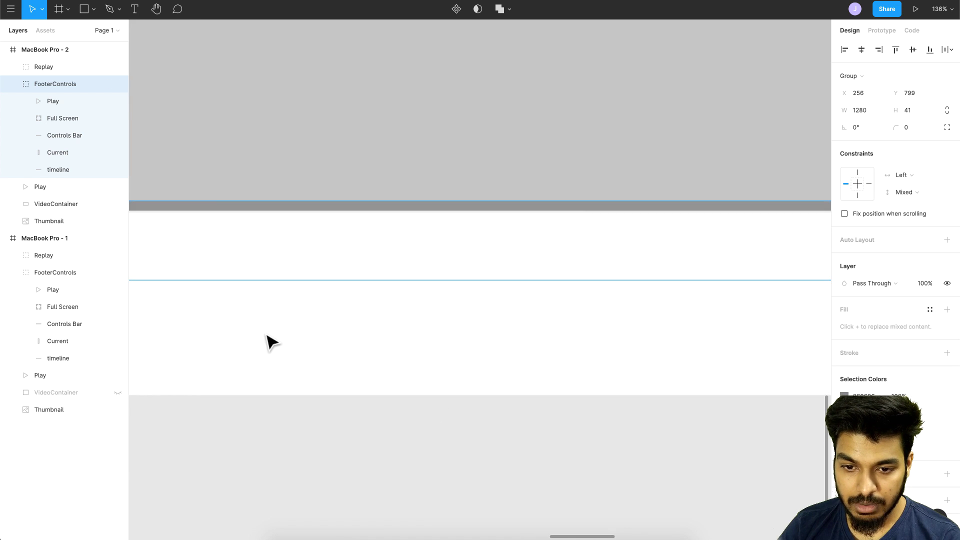
{"action": "scroll", "coordinate": [272, 342], "scroll_direction": "up", "scroll_amount": 1}
{"action": "scroll", "coordinate": [232, 221], "scroll_direction": "up", "scroll_amount": 3}
{"action": "key", "text": "Down"}
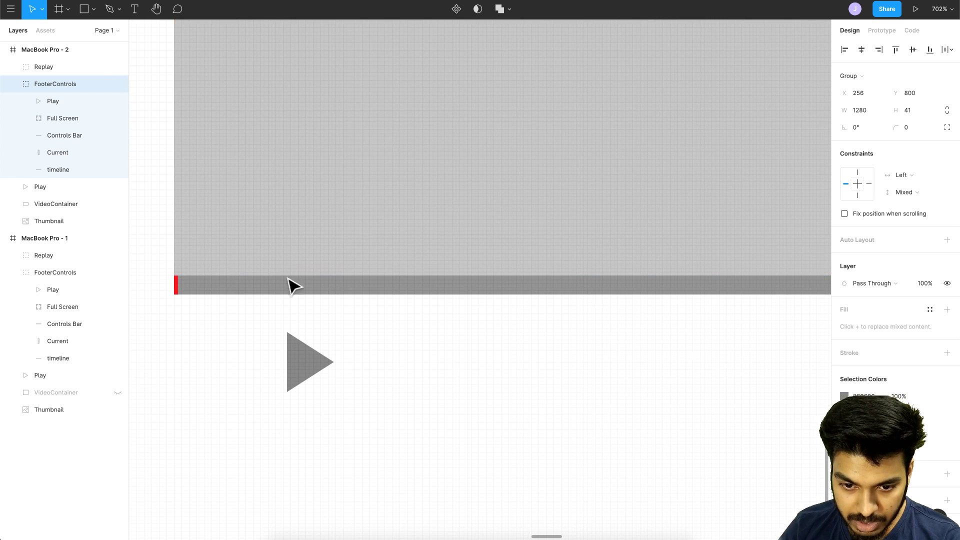
{"action": "scroll", "coordinate": [464, 381], "scroll_direction": "up", "scroll_amount": 2}
Set the layer opacity of the footer's Play and Full Screen icons in MacBook Pro - 2 to 0%.
{"action": "scroll", "coordinate": [462, 380], "scroll_direction": "down", "scroll_amount": 10}
{"action": "left_click", "coordinate": [409, 371]}
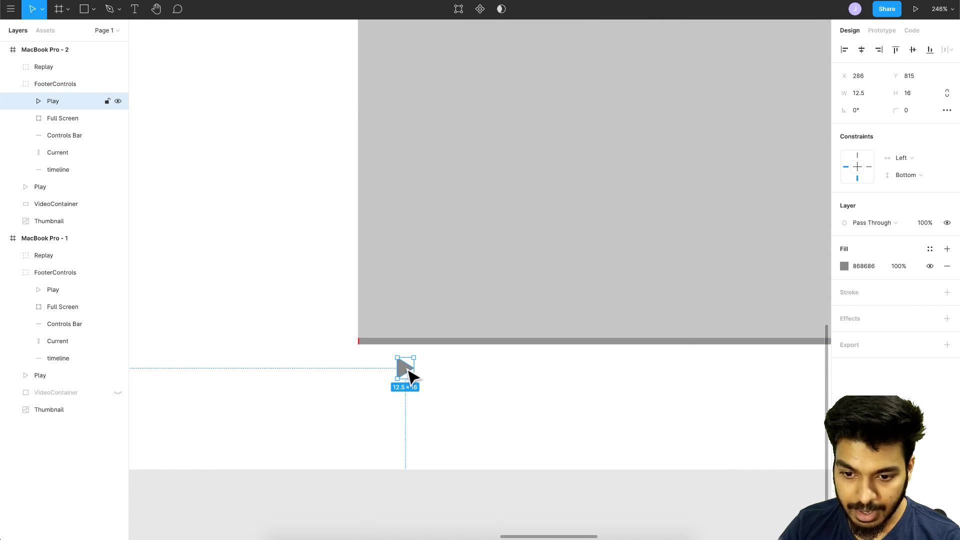
{"action": "scroll", "coordinate": [411, 375], "scroll_direction": "right", "scroll_amount": 5}
{"action": "scroll", "coordinate": [409, 370], "scroll_direction": "down", "scroll_amount": 3}
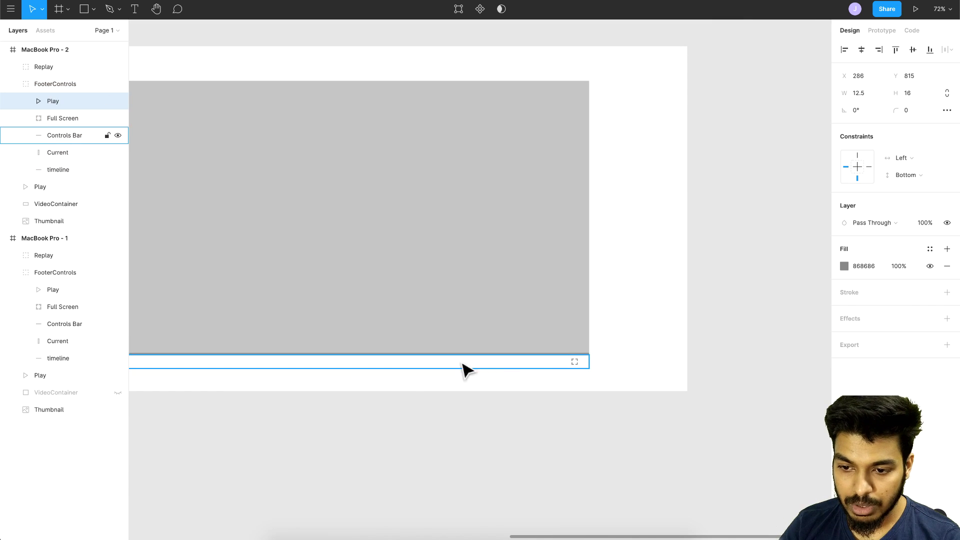
{"action": "left_click", "coordinate": [576, 364], "text": "shift"}
{"action": "left_click", "coordinate": [924, 267]}
{"action": "type", "text": "0"}
{"action": "key", "text": "Return"}
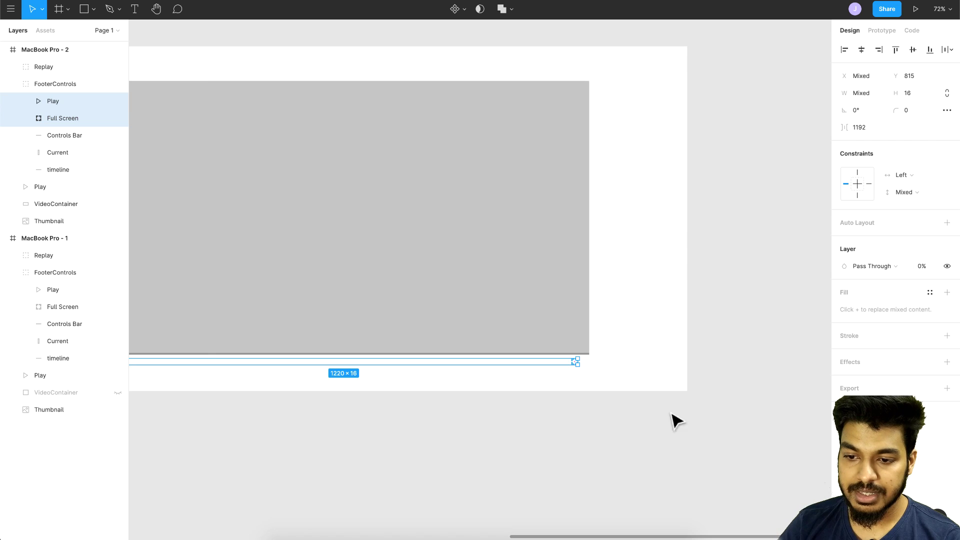
{"action": "left_click", "coordinate": [442, 459]}
Duplicate the MacBook Pro - 2 frame to create a third video player state.
{"action": "scroll", "coordinate": [442, 458], "scroll_direction": "down", "scroll_amount": 2}
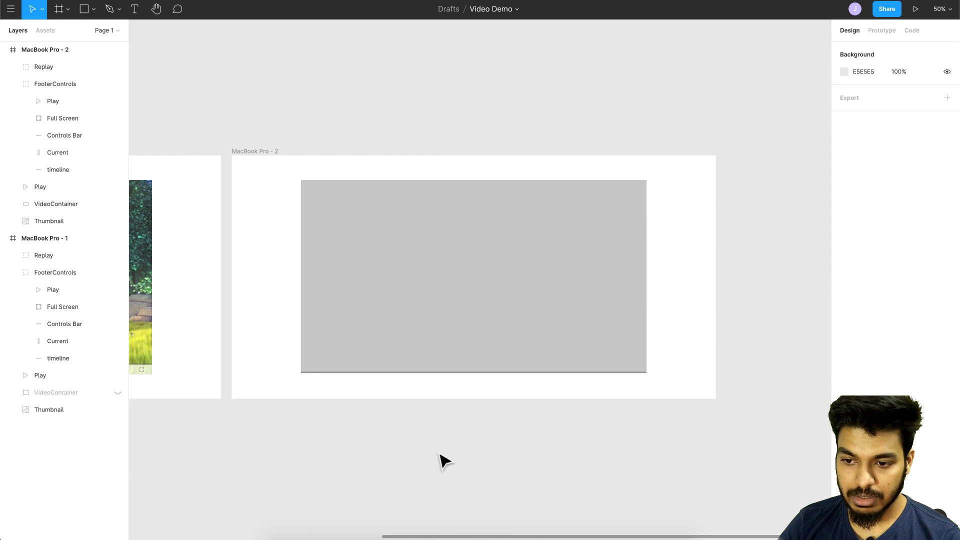
{"action": "scroll", "coordinate": [444, 458], "scroll_direction": "down", "scroll_amount": 2}
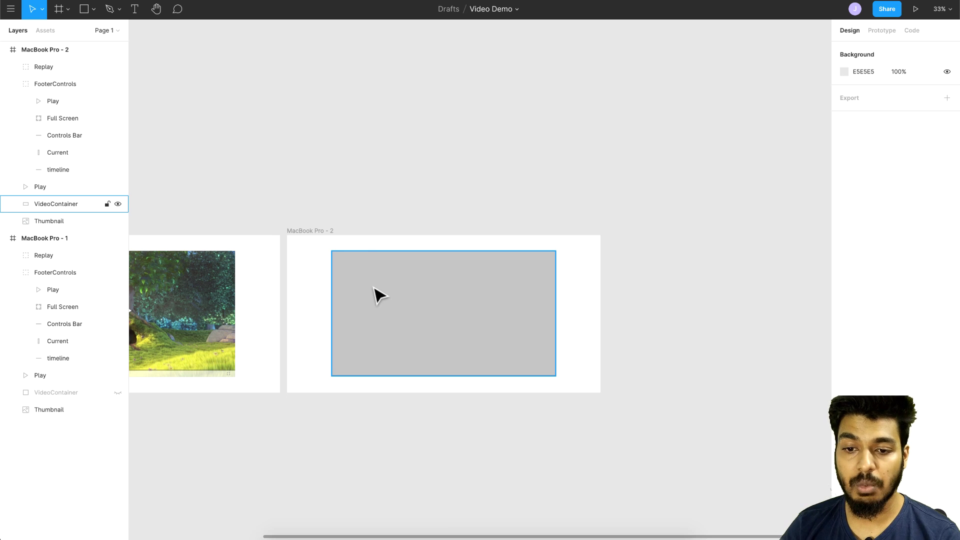
{"action": "left_click", "coordinate": [299, 233]}
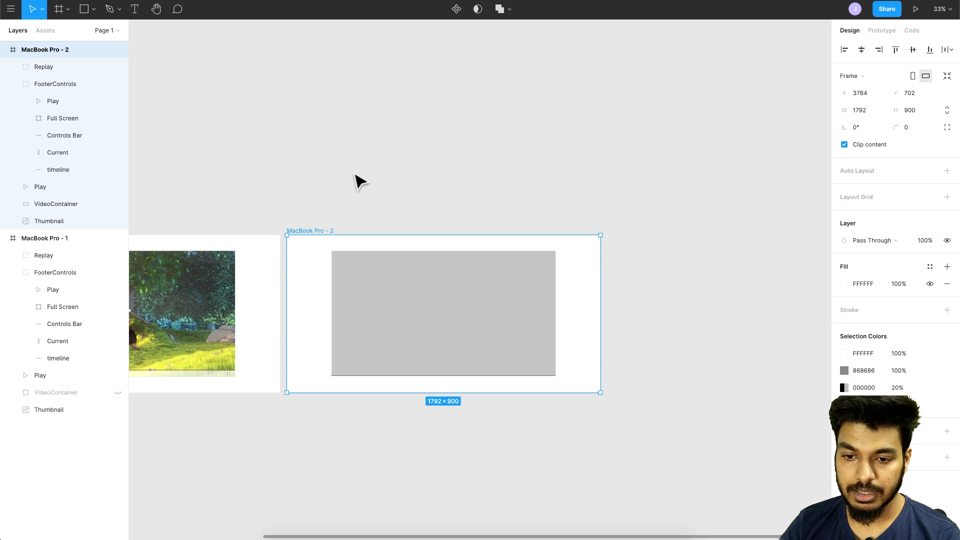
{"action": "scroll", "coordinate": [355, 179], "scroll_direction": "down", "scroll_amount": 1}
{"action": "key", "text": "ctrl+d"}
{"action": "scroll", "coordinate": [481, 208], "scroll_direction": "right", "scroll_amount": 2}
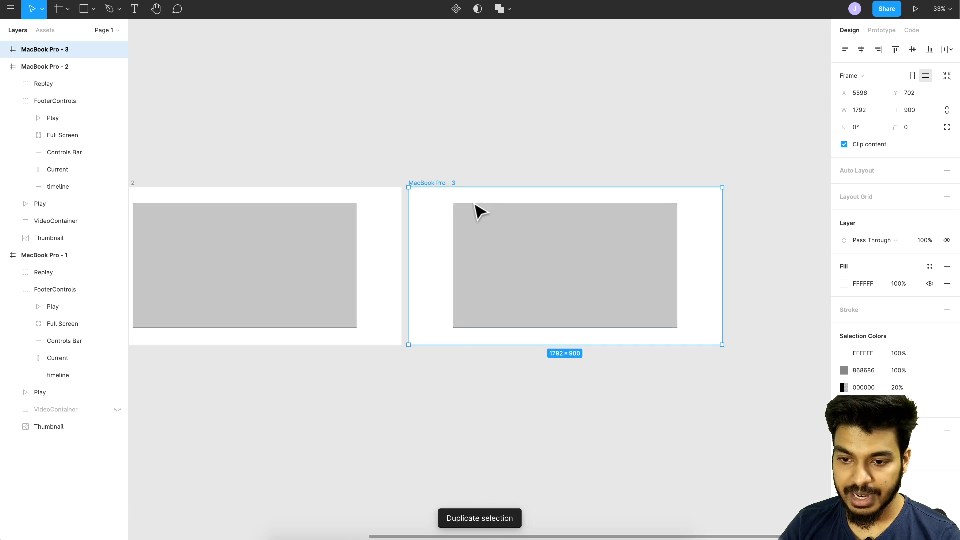
Set the width of the red Current progress bar in MacBook Pro - 3 to 1280, spanning the full timeline.
{"action": "scroll", "coordinate": [533, 274], "scroll_direction": "up", "scroll_amount": 5}
{"action": "scroll", "coordinate": [280, 348], "scroll_direction": "up", "scroll_amount": 5}
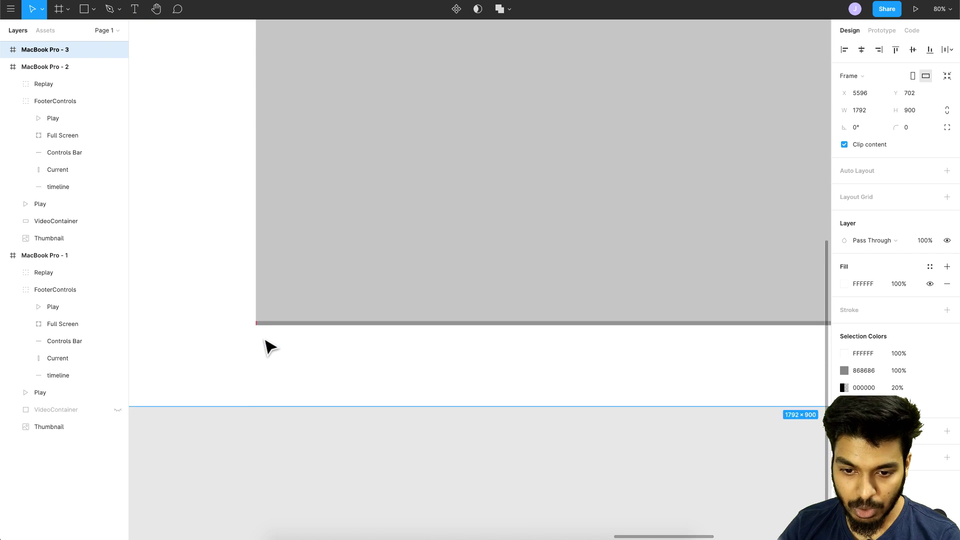
{"action": "left_click", "coordinate": [256, 324]}
{"action": "scroll", "coordinate": [256, 323], "scroll_direction": "down", "scroll_amount": 2}
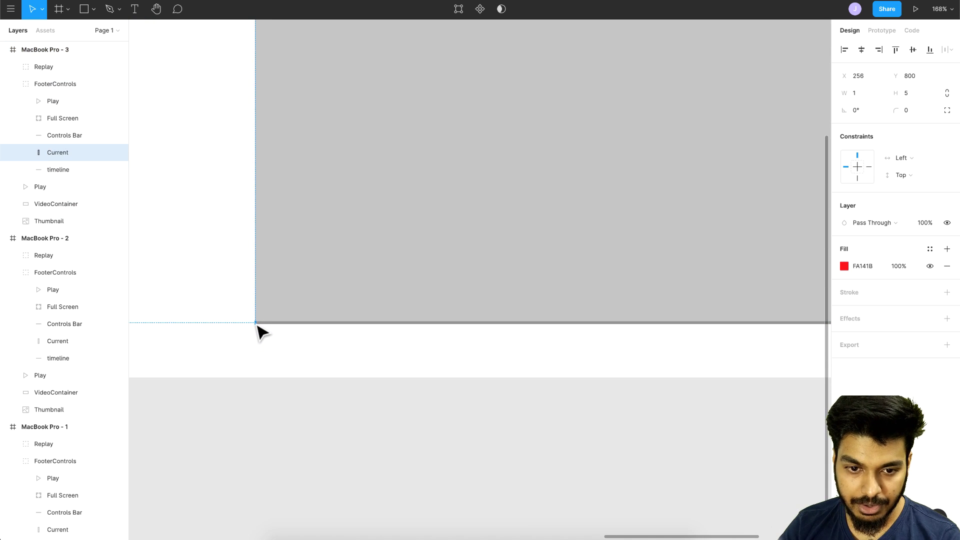
{"action": "scroll", "coordinate": [277, 328], "scroll_direction": "up", "scroll_amount": 1}
{"action": "scroll", "coordinate": [283, 333], "scroll_direction": "up", "scroll_amount": 5}
{"action": "scroll", "coordinate": [294, 315], "scroll_direction": "down", "scroll_amount": 6}
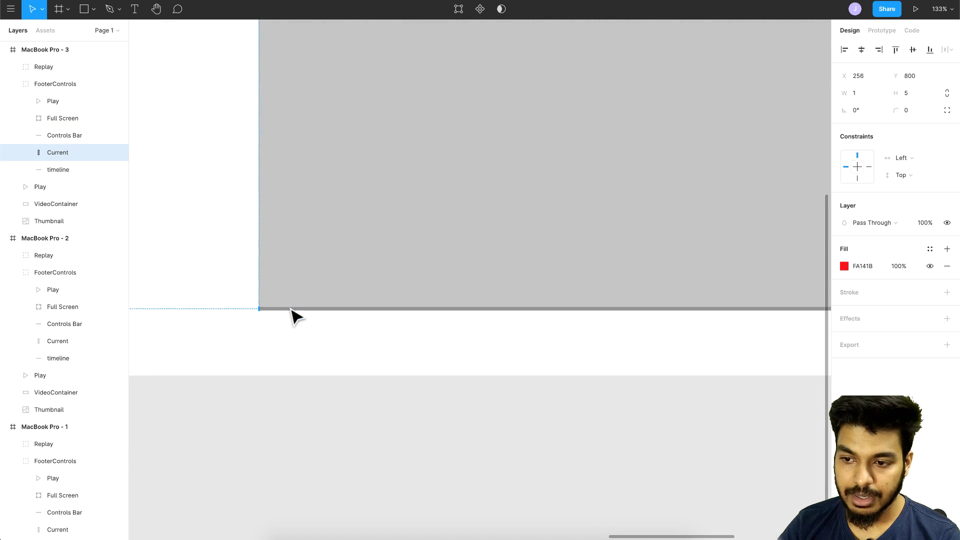
{"action": "scroll", "coordinate": [295, 316], "scroll_direction": "right", "scroll_amount": 2}
{"action": "left_click", "coordinate": [863, 92]}
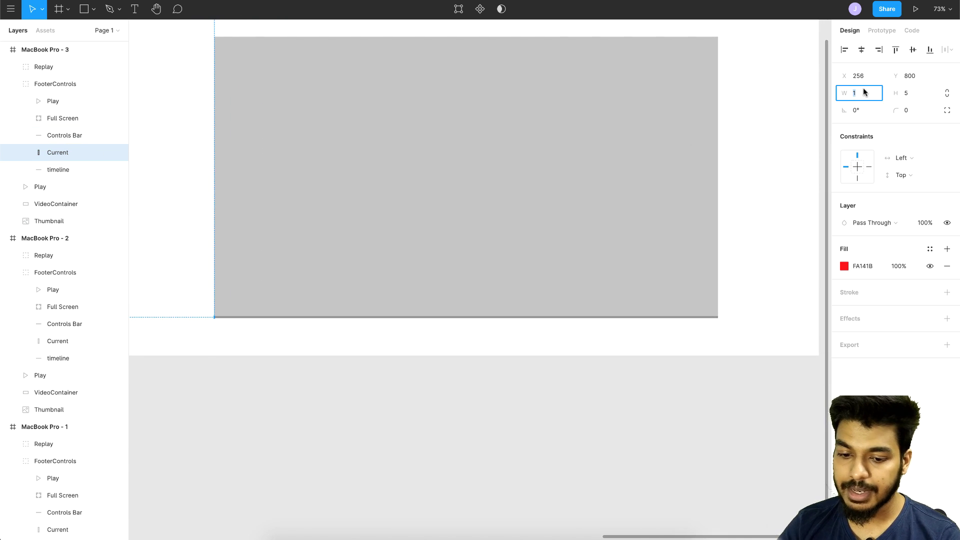
{"action": "type", "text": "1280"}
{"action": "key", "text": "Return"}
{"action": "scroll", "coordinate": [542, 415], "scroll_direction": "down", "scroll_amount": 3}
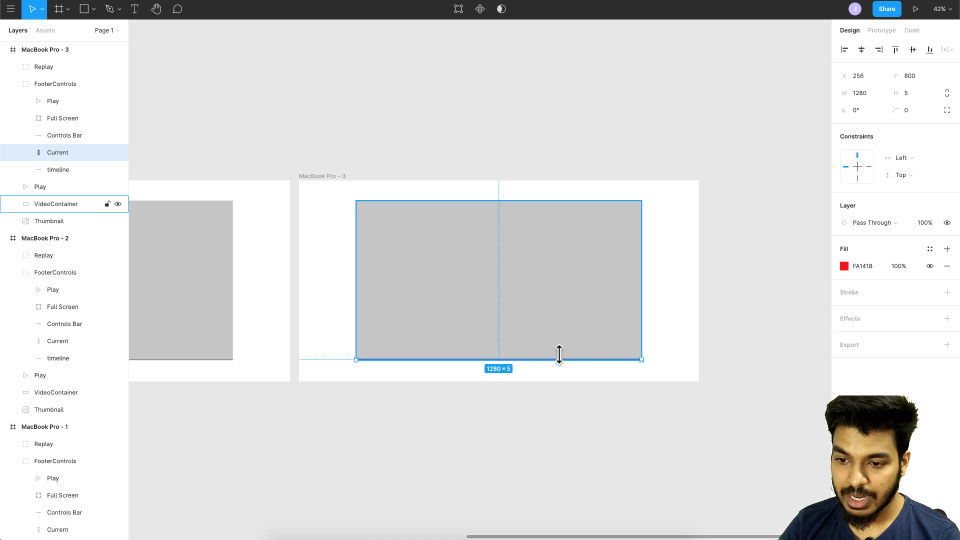
{"action": "scroll", "coordinate": [563, 360], "scroll_direction": "up", "scroll_amount": 5}
{"action": "scroll", "coordinate": [606, 386], "scroll_direction": "down", "scroll_amount": 6}
{"action": "left_click", "coordinate": [567, 449]}
{"action": "scroll", "coordinate": [568, 448], "scroll_direction": "right", "scroll_amount": 1}
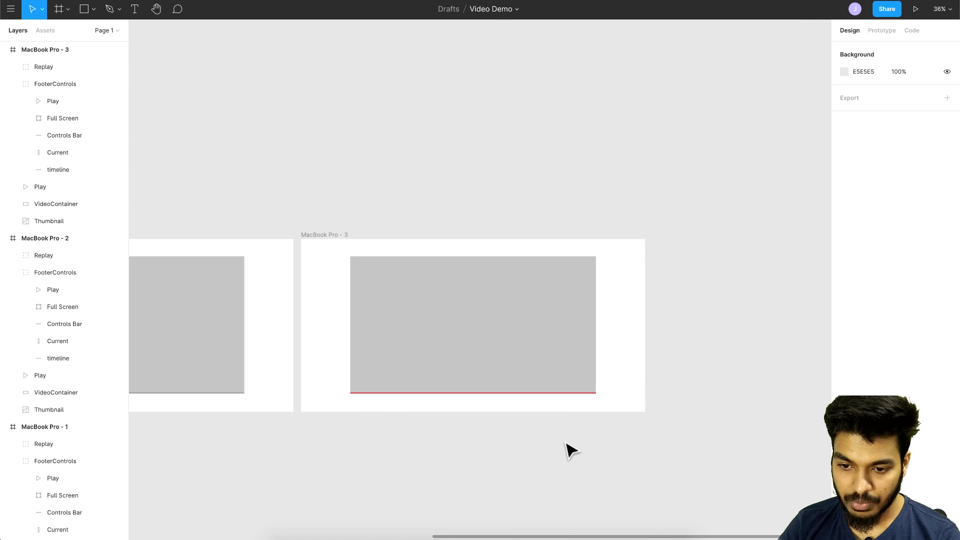
Duplicate the MacBook Pro - 3 frame to create a fourth video player state.
{"action": "scroll", "coordinate": [425, 285], "scroll_direction": "right", "scroll_amount": 5}
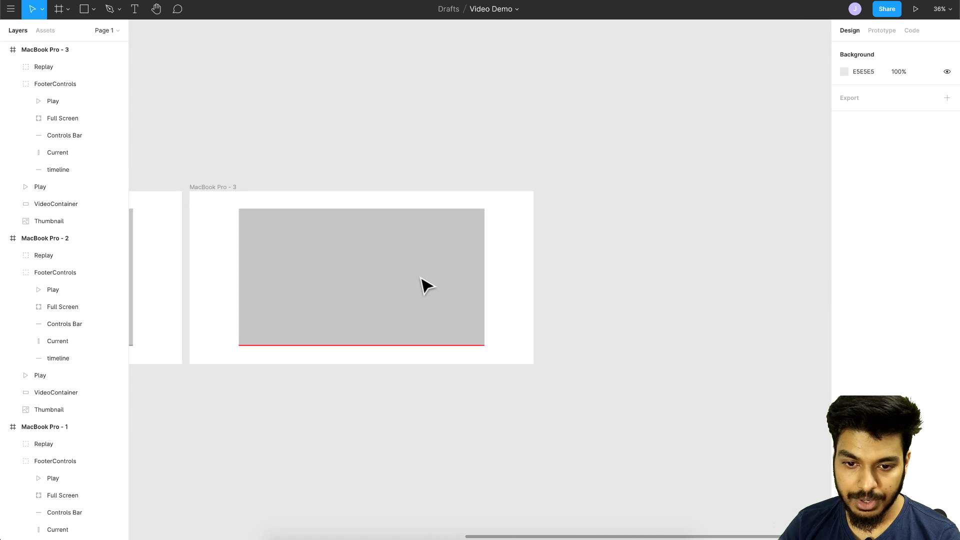
{"action": "left_click", "coordinate": [196, 186]}
{"action": "key", "text": "super+d"}
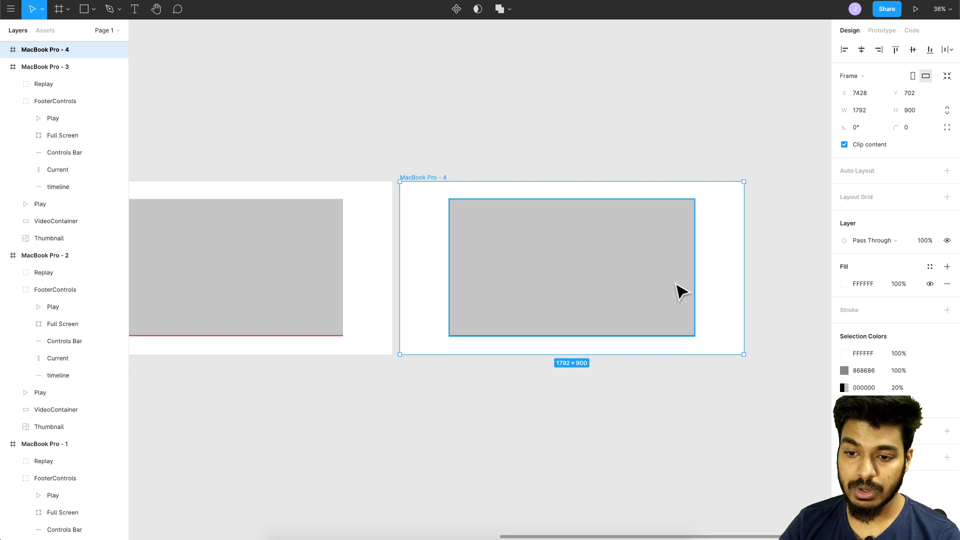
Hide VideoContainer in MacBook Pro - 4 and set the Thumbnail's layer opacity to 100%.
{"action": "left_click", "coordinate": [561, 290]}
{"action": "scroll", "coordinate": [632, 303], "scroll_direction": "up", "scroll_amount": 3}
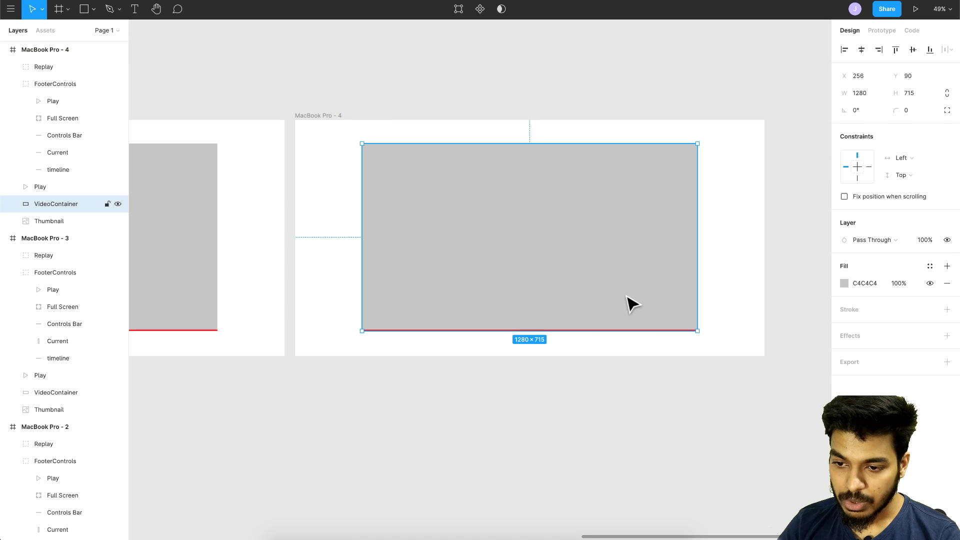
{"action": "left_click", "coordinate": [118, 204]}
{"action": "left_click", "coordinate": [66, 221]}
{"action": "left_click", "coordinate": [922, 242]}
{"action": "type", "text": "100"}
{"action": "key", "text": "Return"}
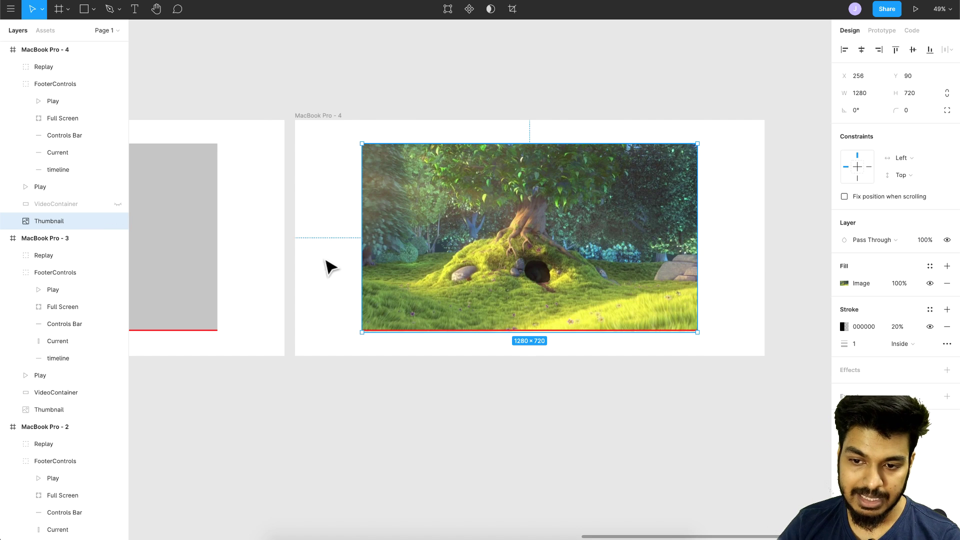
Set the layer opacity of the Replay group in MacBook Pro - 4 to 100%.
{"action": "left_click", "coordinate": [37, 68]}
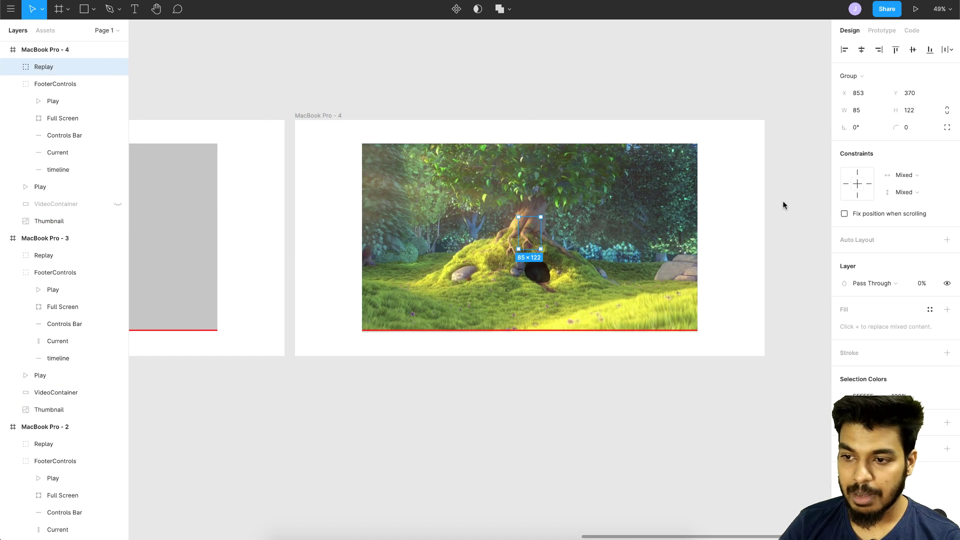
{"action": "left_click", "coordinate": [923, 283]}
{"action": "type", "text": "100"}
{"action": "key", "text": "Return"}
{"action": "scroll", "coordinate": [529, 340], "scroll_direction": "up", "scroll_amount": 3}
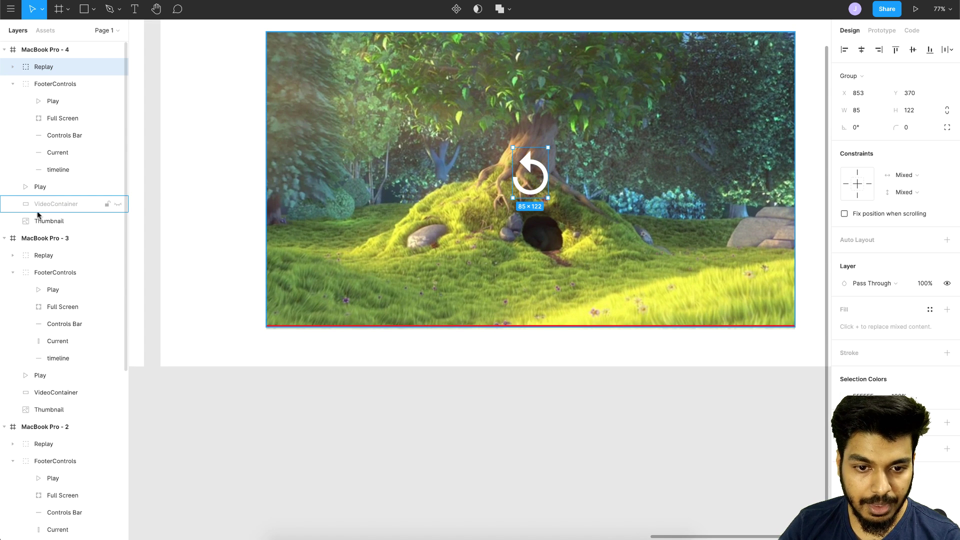
Move the FooterControls group in MacBook Pro - 4 straight up to Y 769, aligned with the thumbnail's lower edge.
{"action": "left_click", "coordinate": [38, 84]}
{"action": "scroll", "coordinate": [413, 311], "scroll_direction": "up", "scroll_amount": 5}
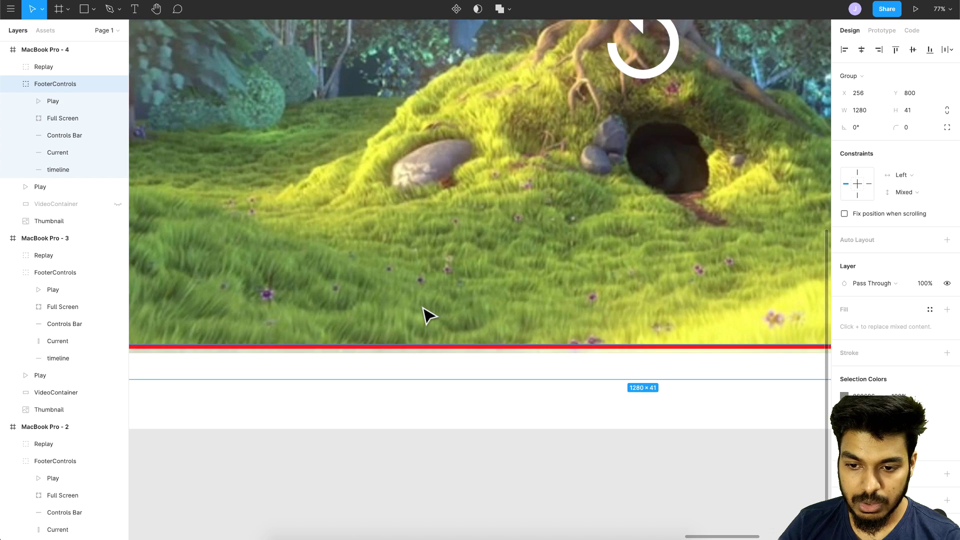
{"action": "key", "text": "shift+Up"}
{"action": "key", "text": "shift+Up"}
{"action": "key", "text": "shift+Up"}
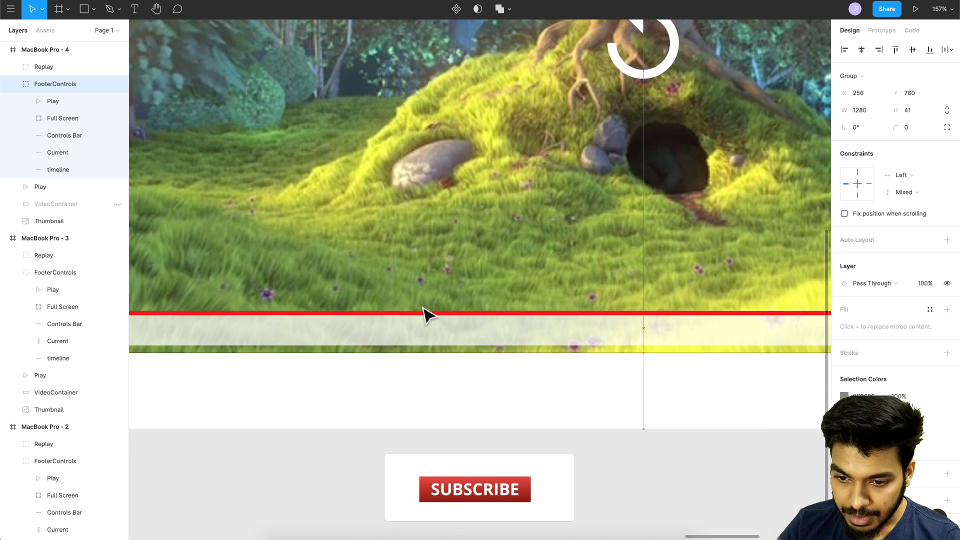
{"action": "key", "text": "Up"}
{"action": "key", "text": "Up"}
{"action": "key", "text": "Up"}
{"action": "key", "text": "Down"}
{"action": "key", "text": "Down"}
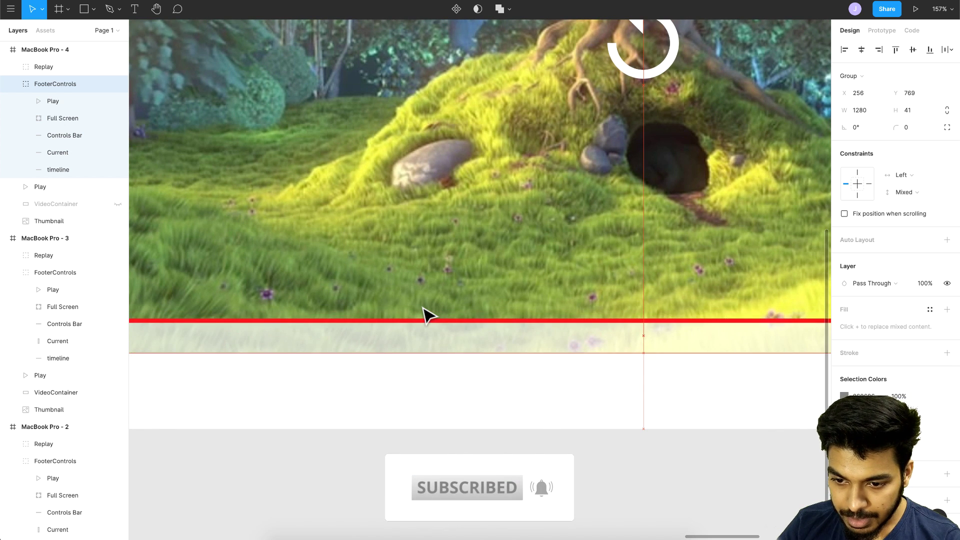
Restore the footer's Play and Full Screen icons in MacBook Pro - 4 to full layer opacity.
{"action": "scroll", "coordinate": [506, 385], "scroll_direction": "left", "scroll_amount": 5}
{"action": "left_click", "coordinate": [53, 105]}
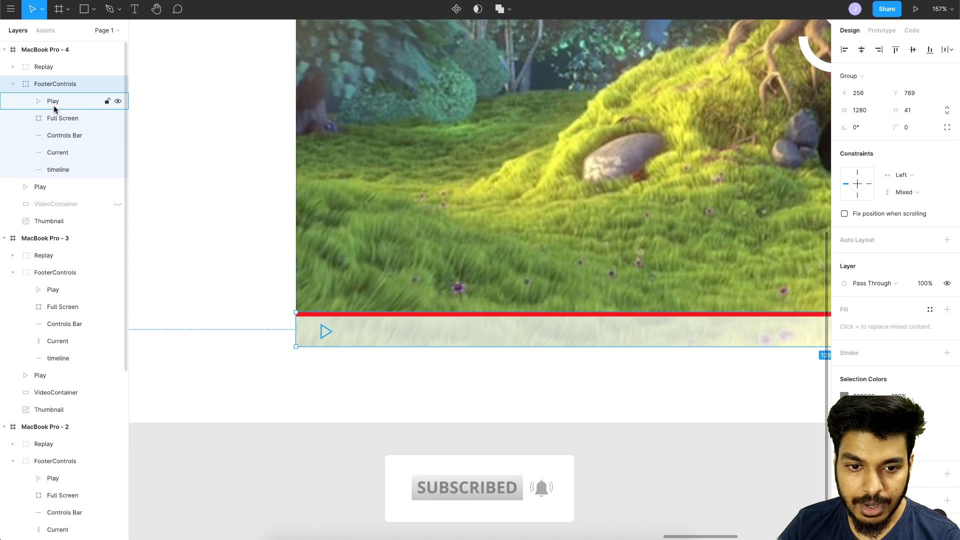
{"action": "left_click", "coordinate": [57, 120], "text": "shift"}
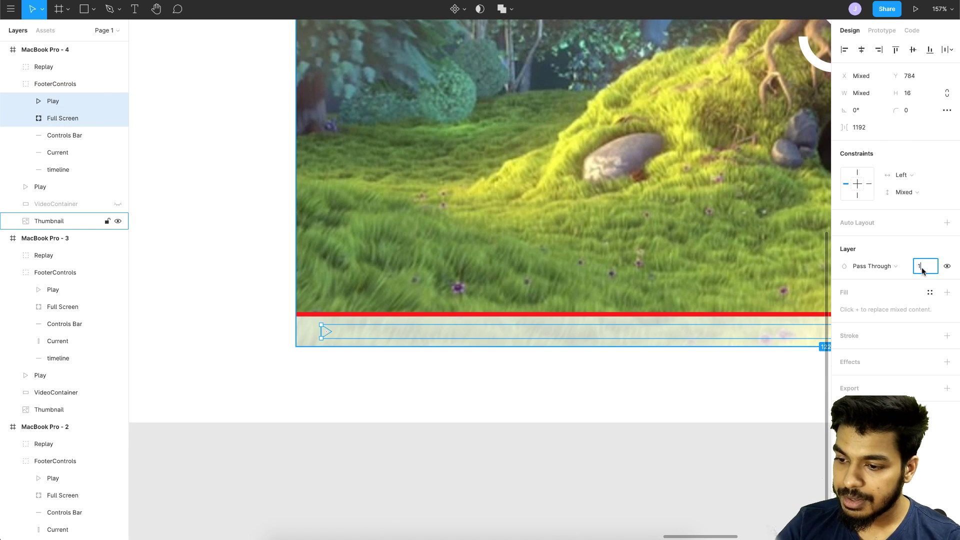
{"action": "left_click", "coordinate": [450, 438]}
{"action": "scroll", "coordinate": [452, 437], "scroll_direction": "down", "scroll_amount": 5}
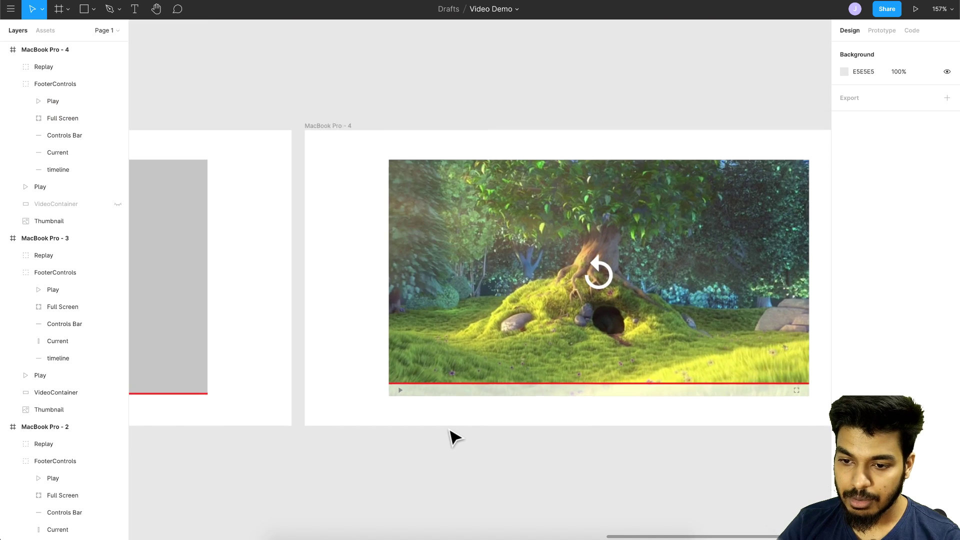
Review the four player frames side by side, from MacBook Pro - 1 to MacBook Pro - 4.
{"action": "scroll", "coordinate": [452, 437], "scroll_direction": "down", "scroll_amount": 3}
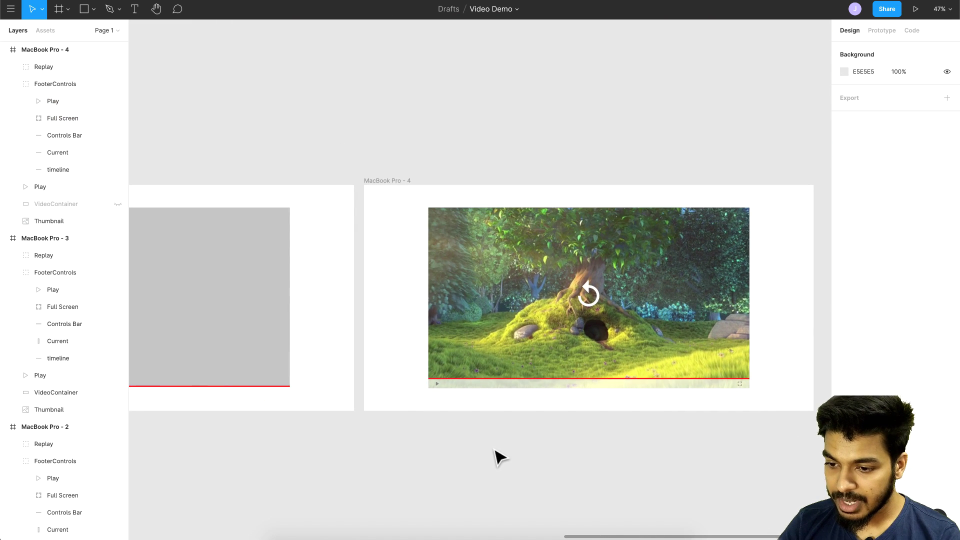
{"action": "scroll", "coordinate": [497, 456], "scroll_direction": "down", "scroll_amount": 2}
{"action": "scroll", "coordinate": [496, 456], "scroll_direction": "down", "scroll_amount": 3}
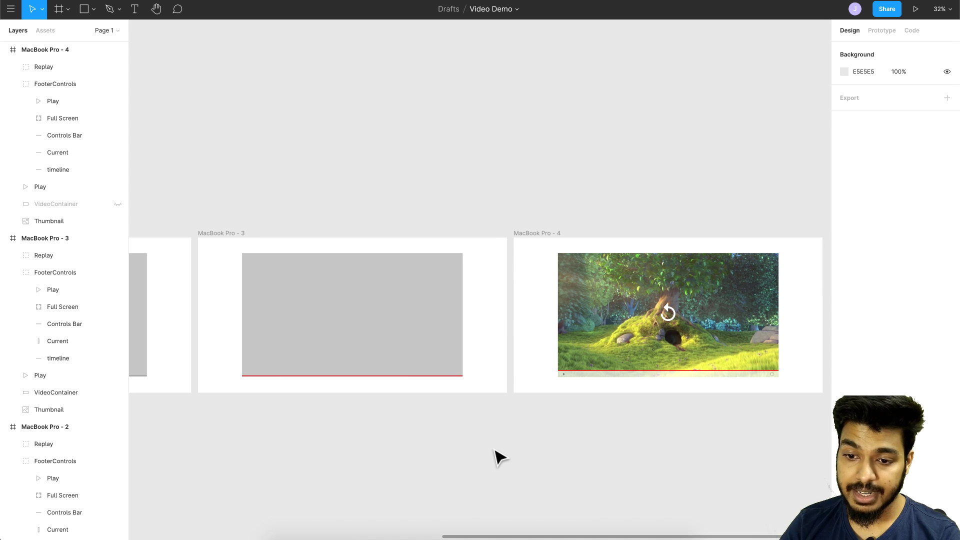
{"action": "scroll", "coordinate": [497, 456], "scroll_direction": "left", "scroll_amount": 3}
{"action": "scroll", "coordinate": [495, 457], "scroll_direction": "down", "scroll_amount": 3}
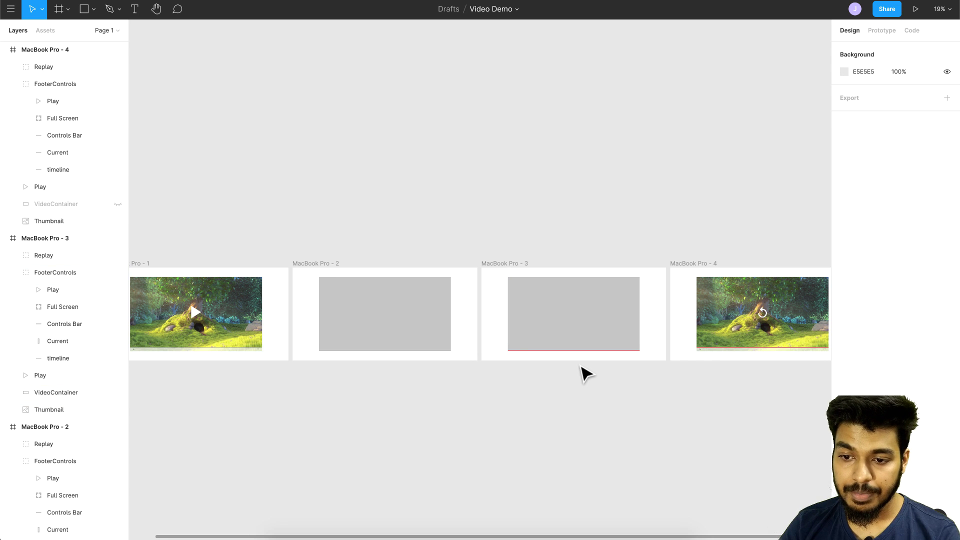
{"action": "scroll", "coordinate": [585, 372], "scroll_direction": "left", "scroll_amount": 2}
{"action": "scroll", "coordinate": [584, 372], "scroll_direction": "down", "scroll_amount": 1}
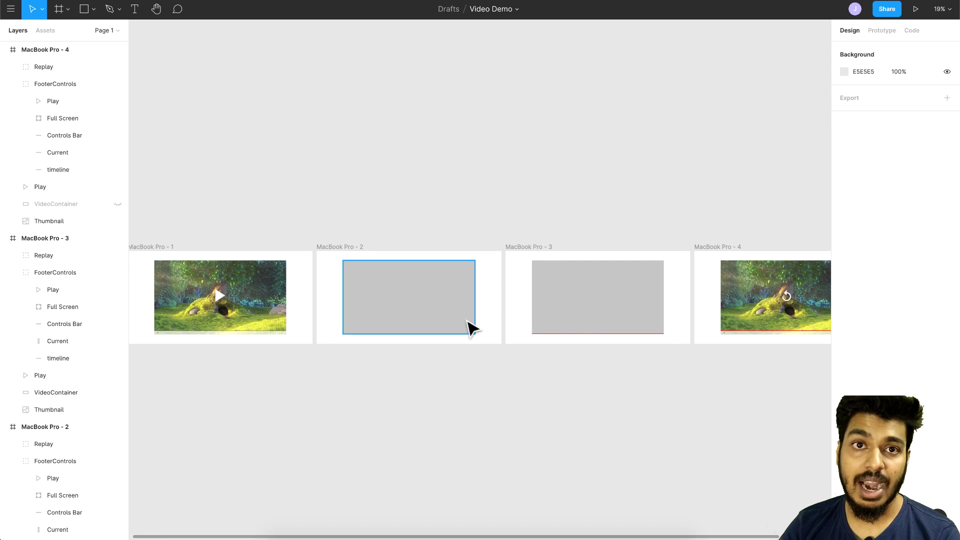
{"action": "scroll", "coordinate": [470, 328], "scroll_direction": "left", "scroll_amount": 2}
{"action": "scroll", "coordinate": [470, 327], "scroll_direction": "down", "scroll_amount": 1}
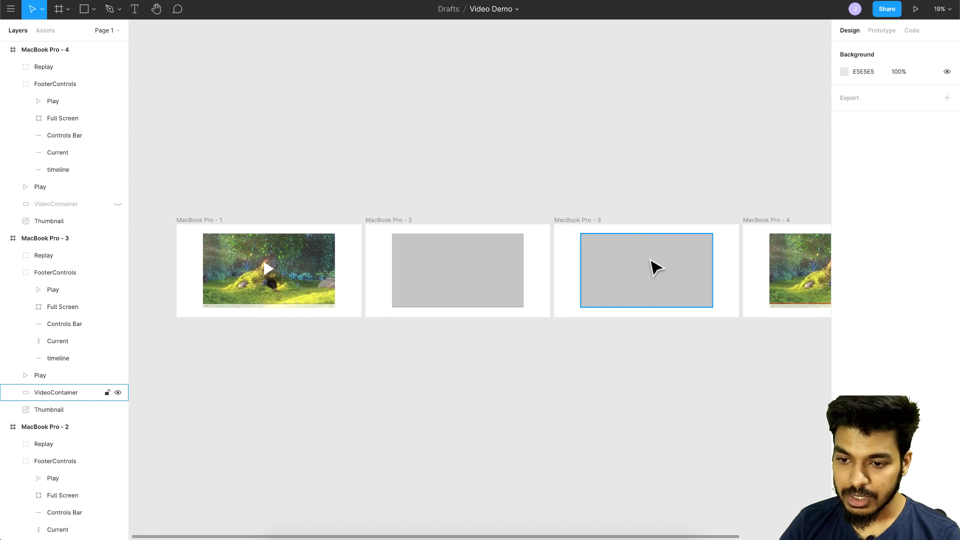
{"action": "scroll", "coordinate": [604, 355], "scroll_direction": "down", "scroll_amount": 1}
{"action": "left_click", "coordinate": [672, 288]}
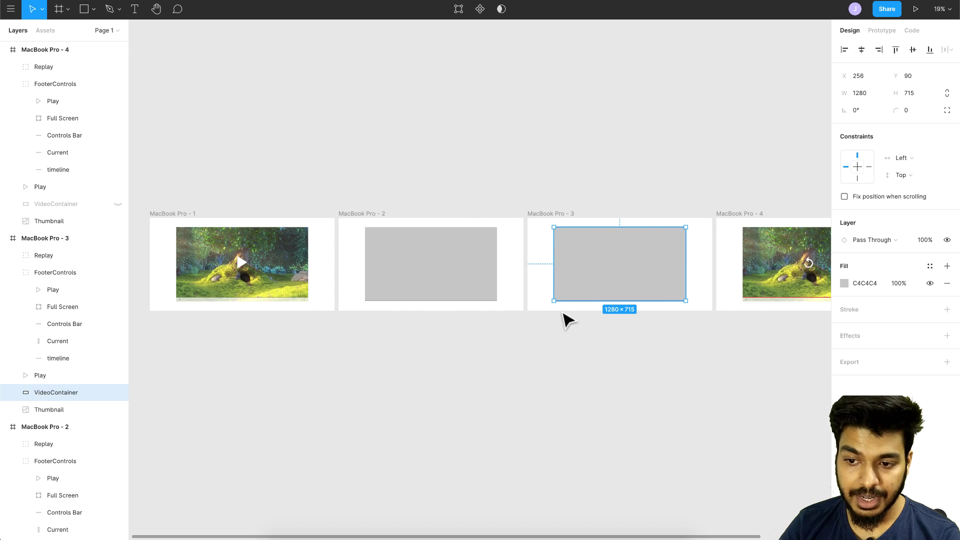
{"action": "left_click", "coordinate": [147, 87]}
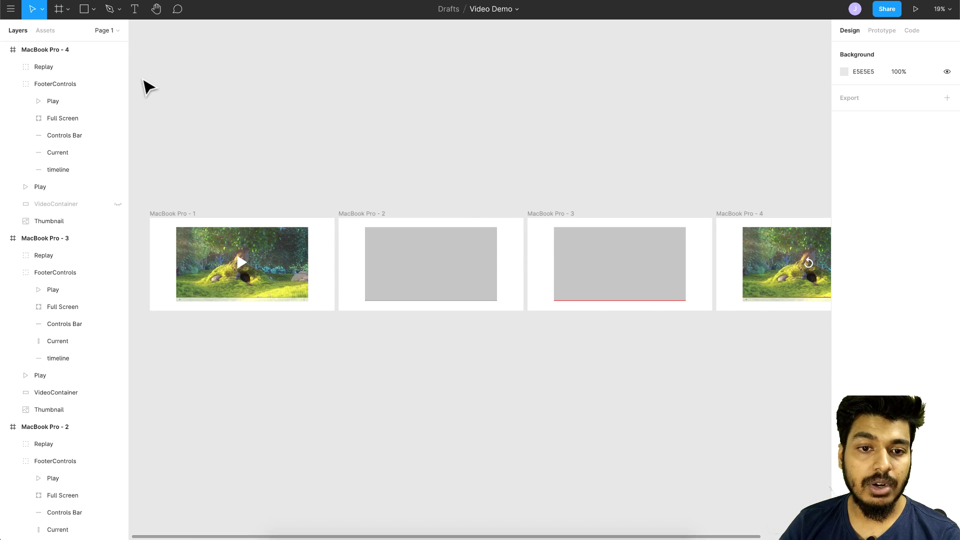
Open the plugin management page to look through the available plugins, including Anima, and return to the design file.
{"action": "left_click", "coordinate": [10, 11]}
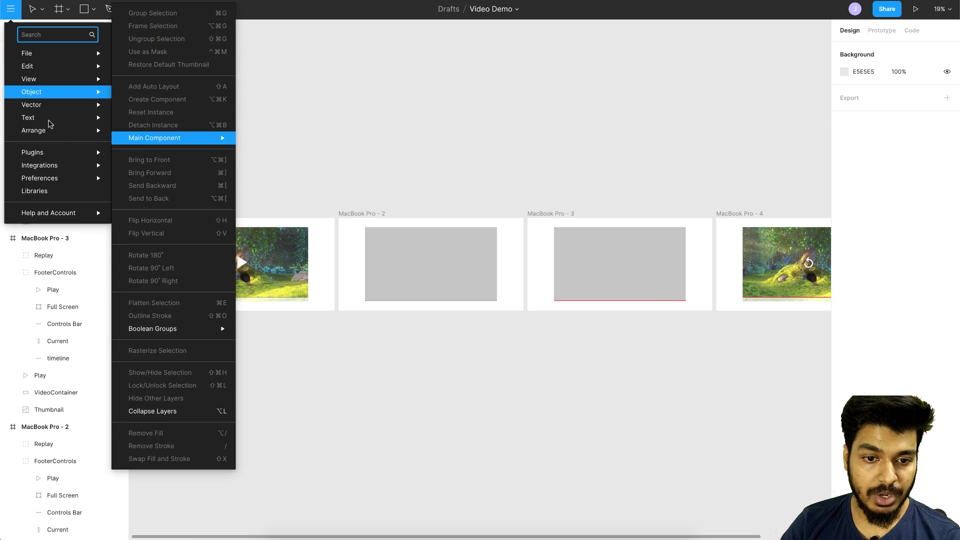
{"action": "mouse_move", "coordinate": [48, 155]}
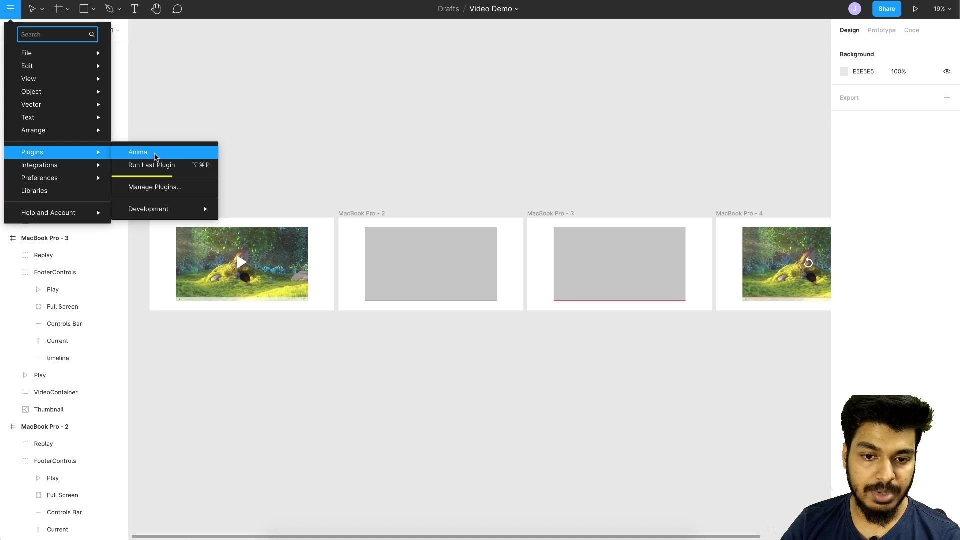
{"action": "left_click", "coordinate": [153, 190]}
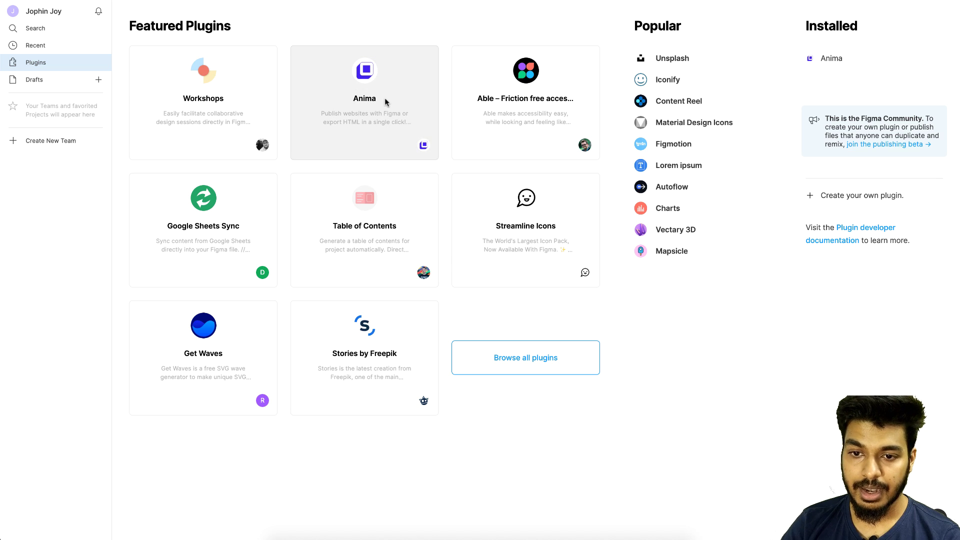
{"action": "left_click", "coordinate": [513, 359]}
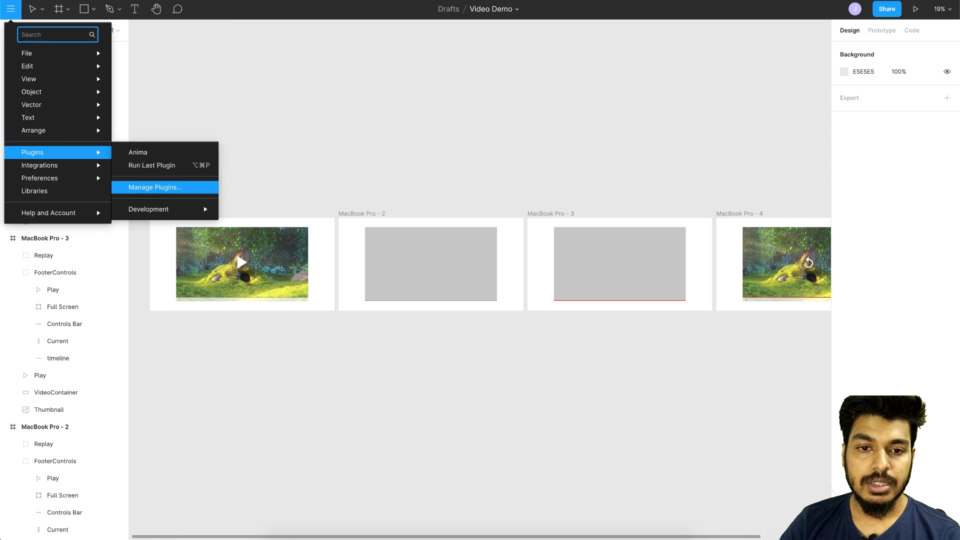
{"action": "key", "text": "Escape"}
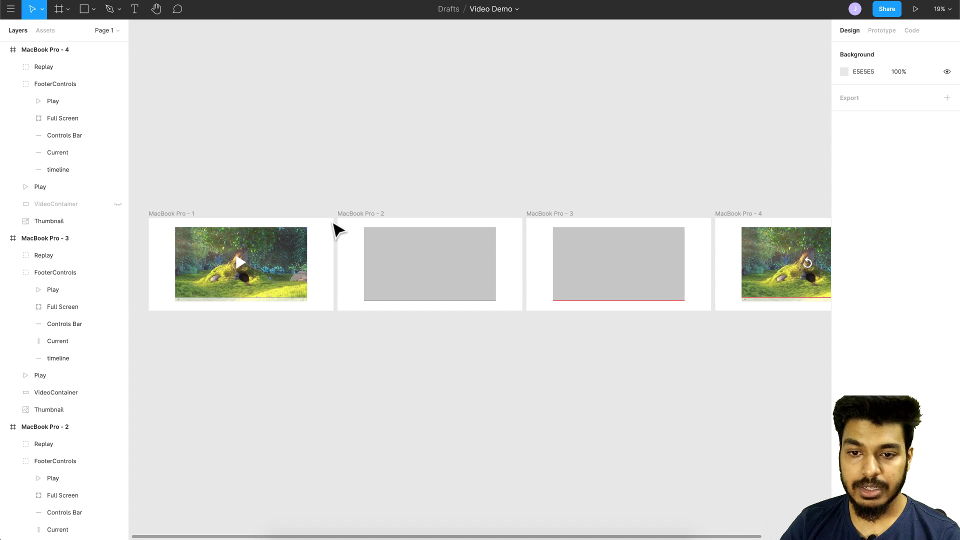
Run the Anima plugin with the VideoContainer of MacBook Pro - 3 selected.
{"action": "scroll", "coordinate": [484, 282], "scroll_direction": "right", "scroll_amount": 3}
{"action": "left_click", "coordinate": [550, 270]}
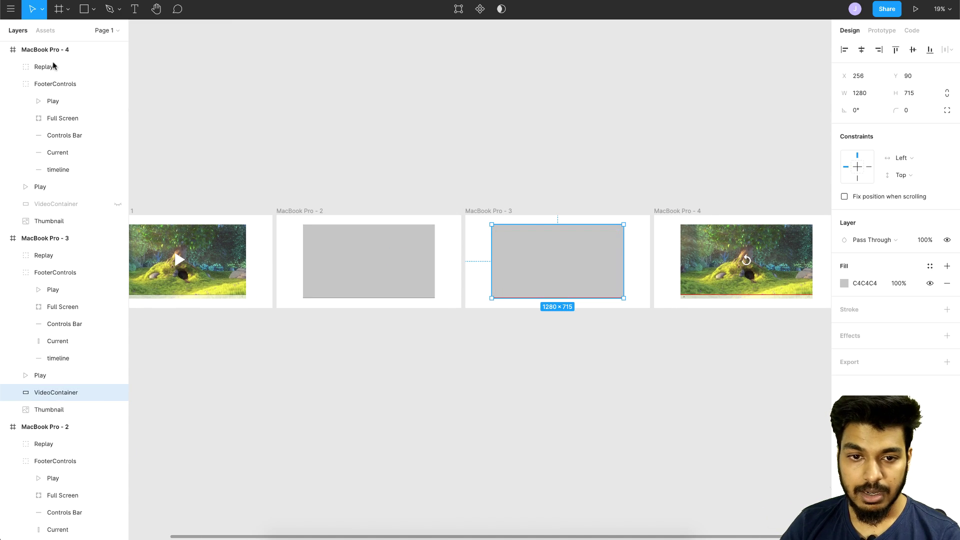
{"action": "left_click", "coordinate": [11, 9]}
{"action": "mouse_move", "coordinate": [72, 155]}
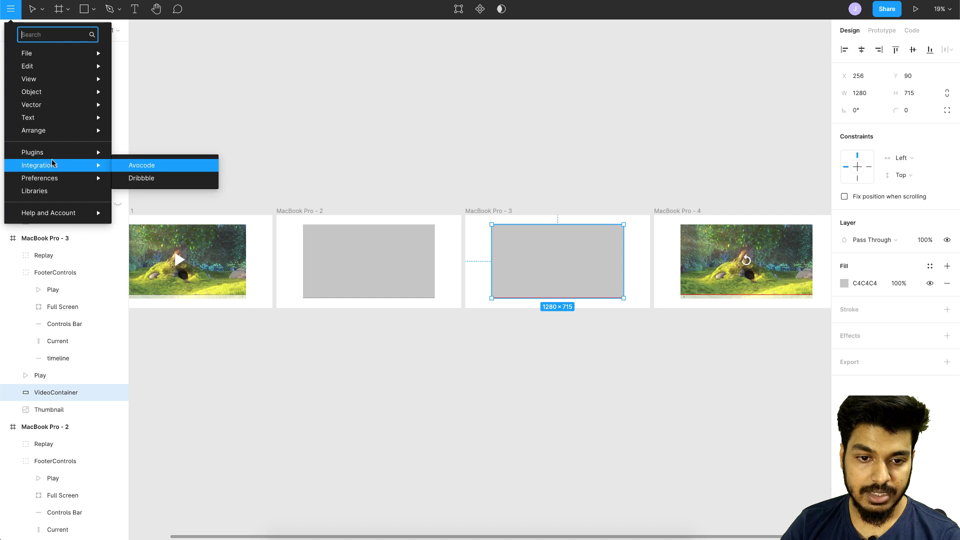
{"action": "left_click", "coordinate": [127, 153]}
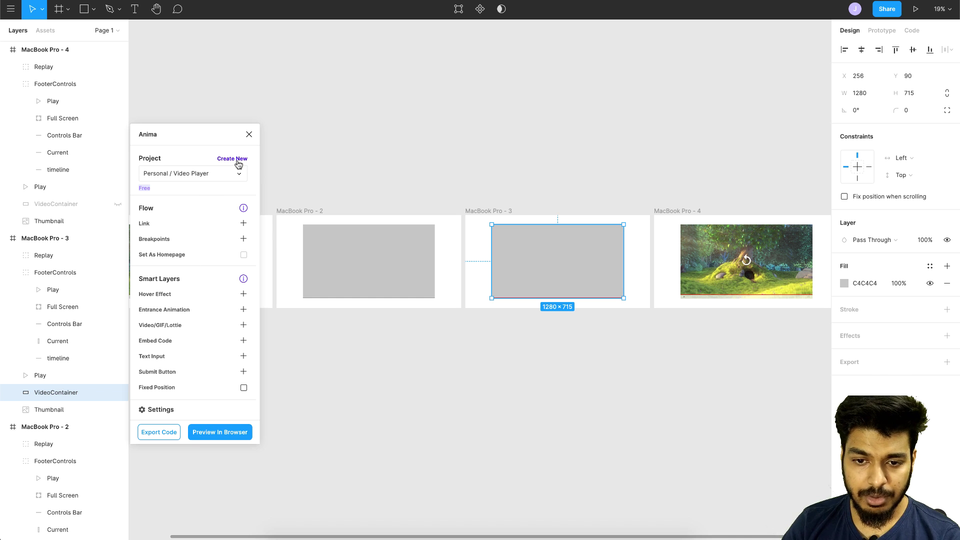
Choose Personal / Video Player as the Anima project.
{"action": "left_click", "coordinate": [239, 173]}
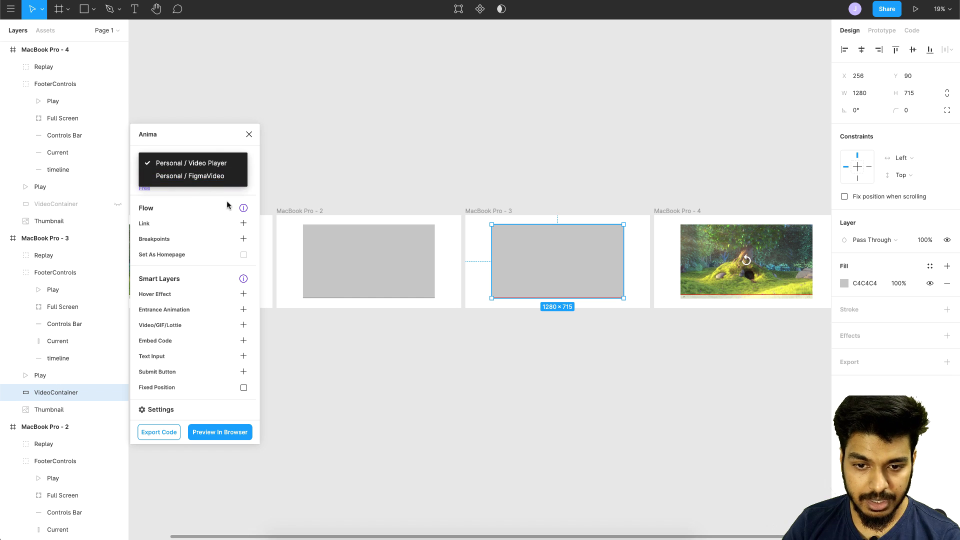
{"action": "left_click", "coordinate": [228, 202]}
{"action": "left_click", "coordinate": [232, 158]}
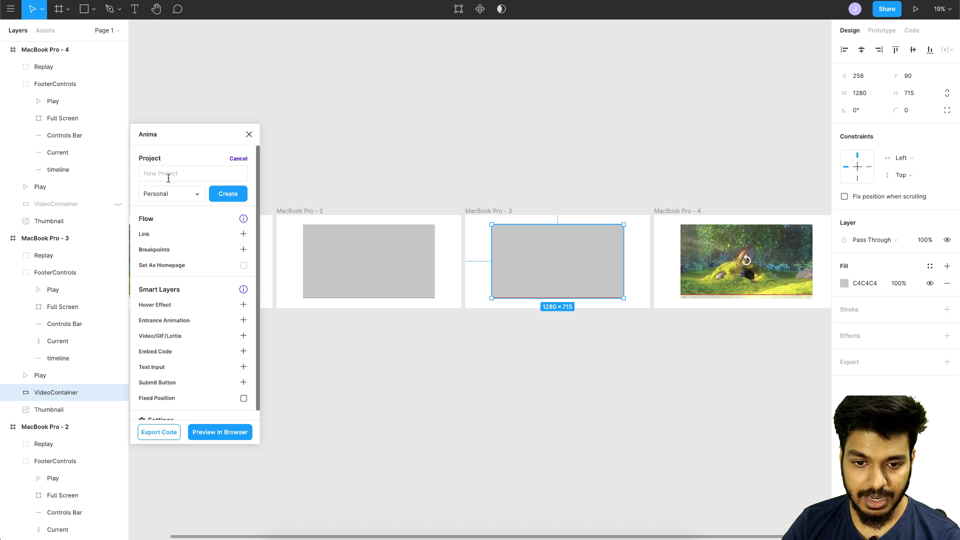
{"action": "left_click", "coordinate": [240, 158]}
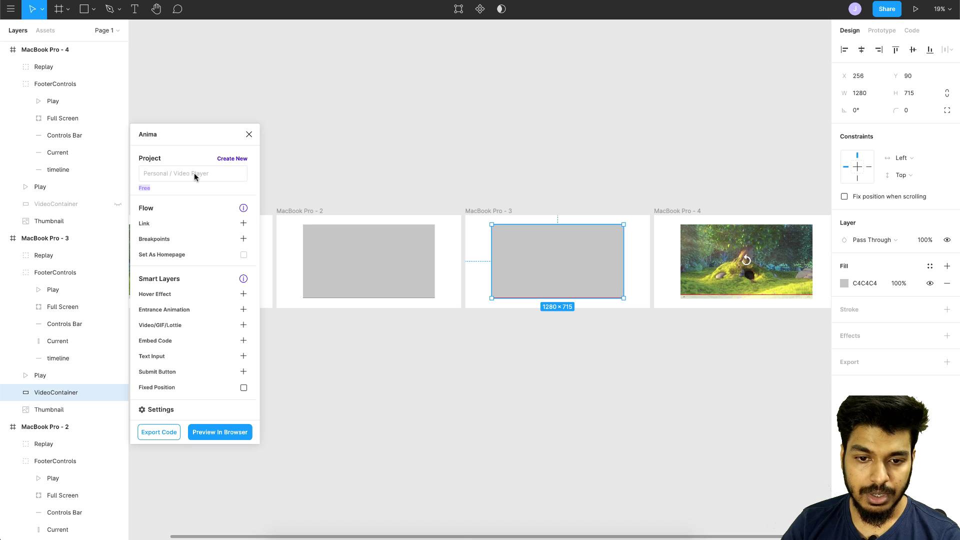
{"action": "left_click", "coordinate": [236, 175]}
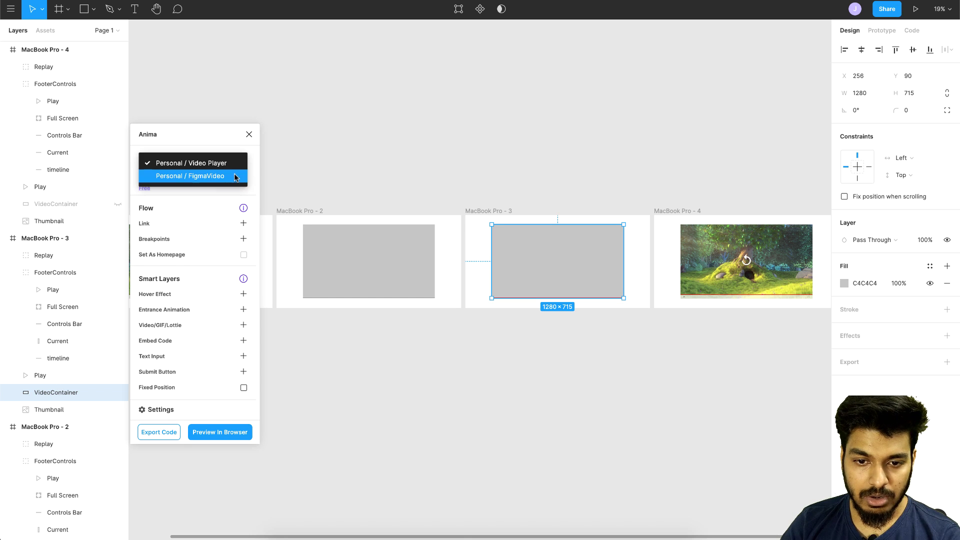
{"action": "left_click", "coordinate": [205, 163]}
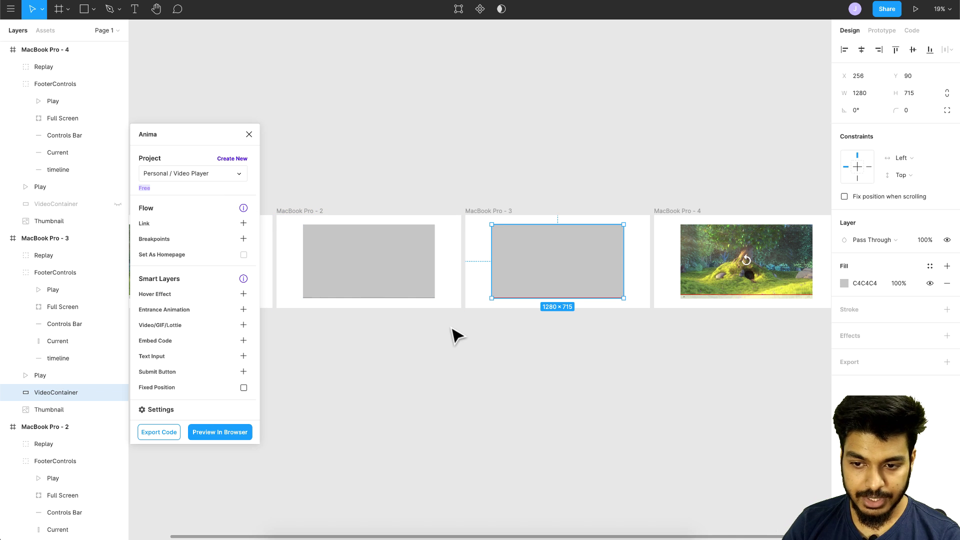
Switch to Chrome and copy the download link address of the 1 MB, 1280 x 720 Big Buck Bunny MP4 on the Test Videos site.
{"action": "scroll", "coordinate": [456, 336], "scroll_direction": "right", "scroll_amount": 1}
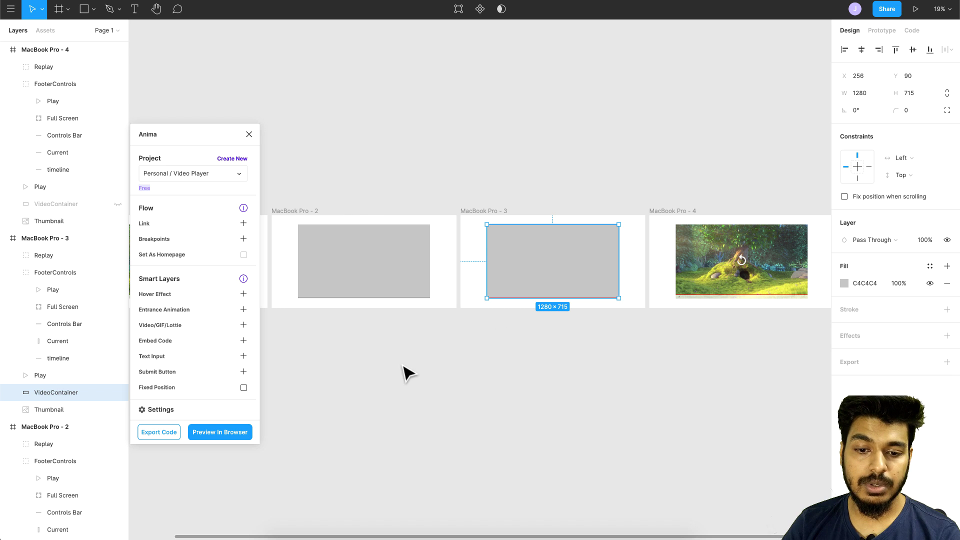
{"action": "mouse_move", "coordinate": [363, 535]}
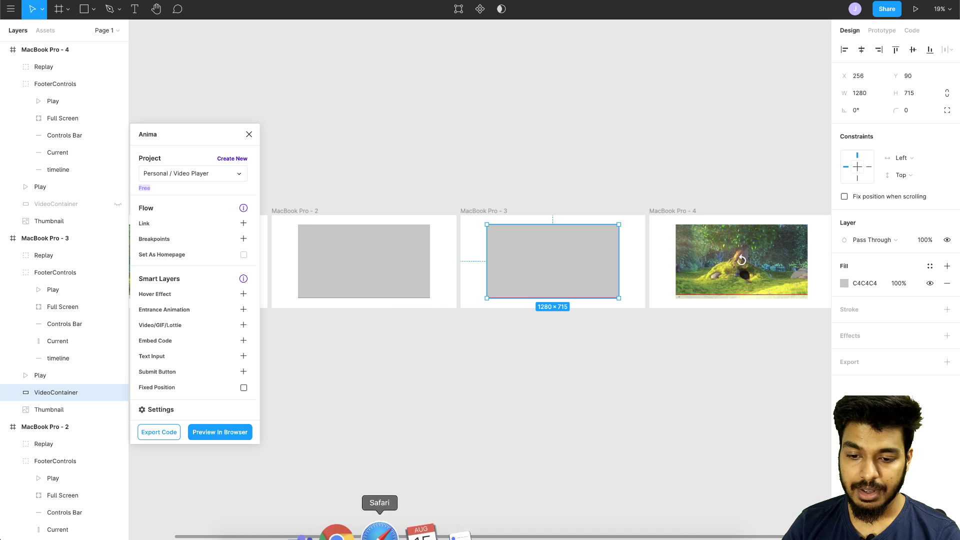
{"action": "left_click", "coordinate": [362, 531]}
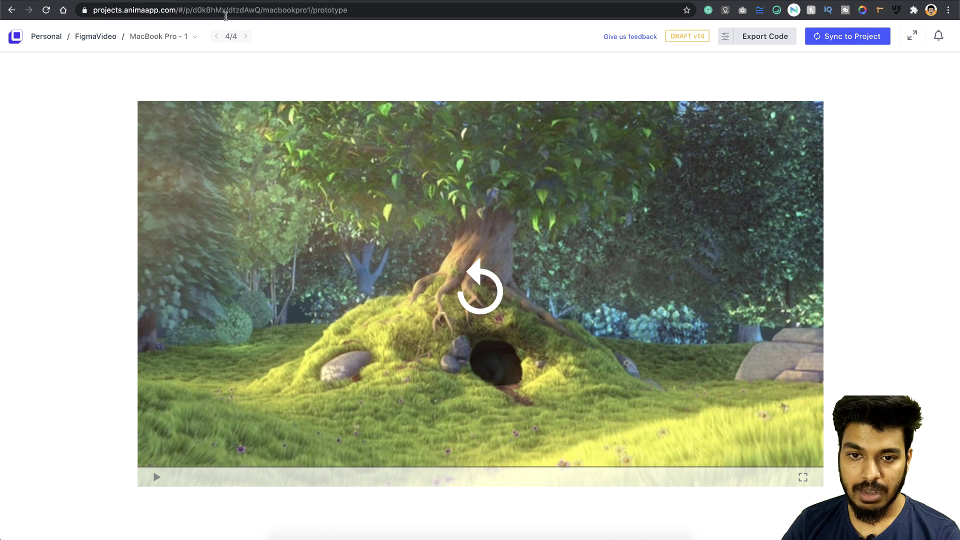
{"action": "key", "text": "super+grave"}
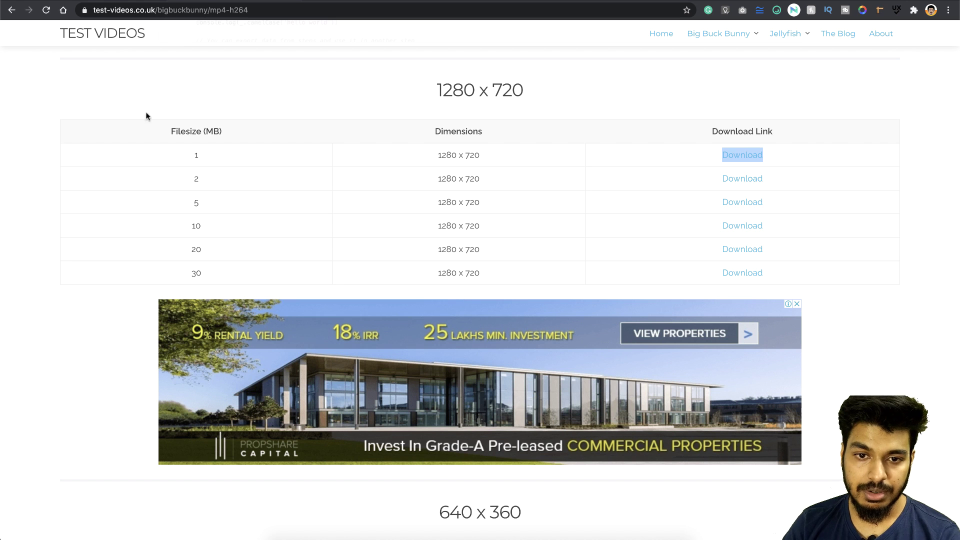
{"action": "scroll", "coordinate": [301, 275], "scroll_direction": "down", "scroll_amount": 5}
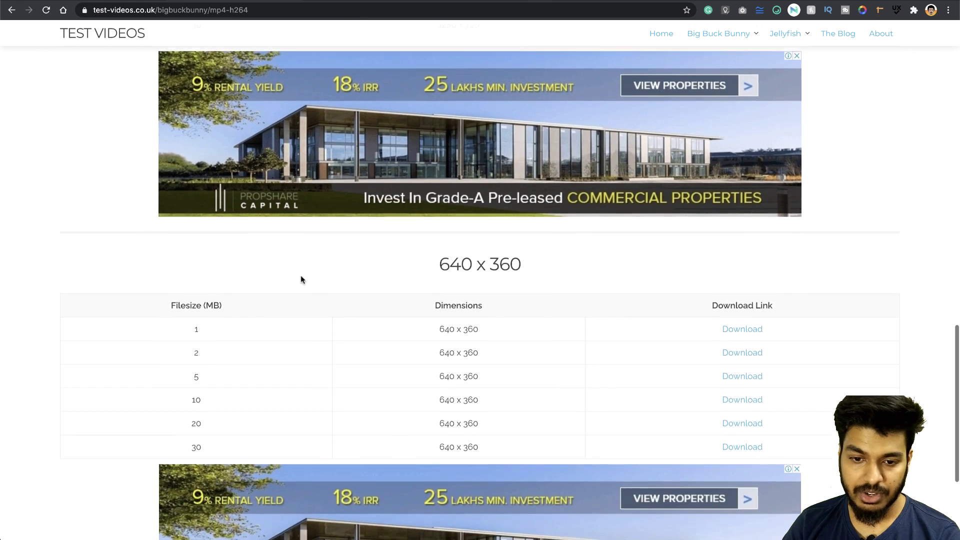
{"action": "scroll", "coordinate": [521, 259], "scroll_direction": "up", "scroll_amount": 7}
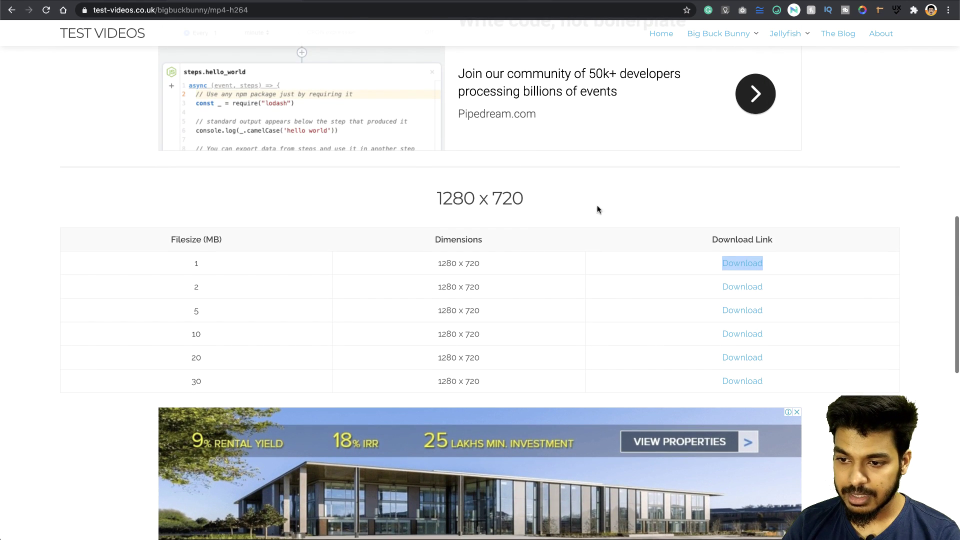
{"action": "right_click", "coordinate": [737, 265]}
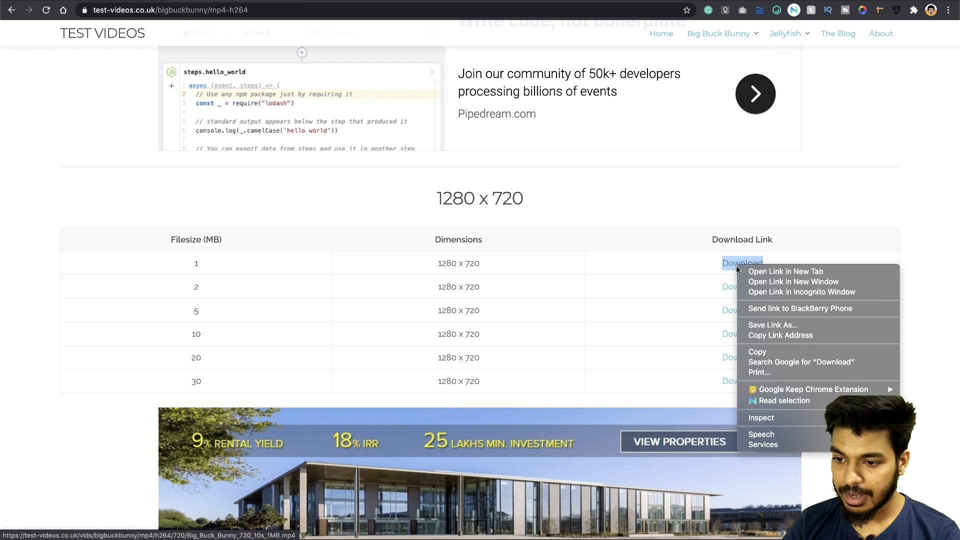
{"action": "left_click", "coordinate": [758, 338]}
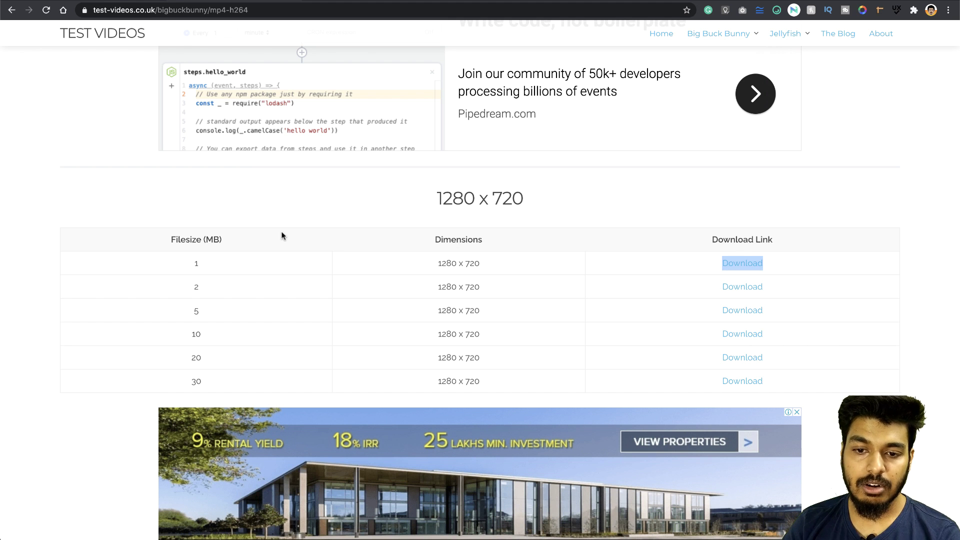
Back in Figma, give MacBook Pro - 3's VideoContainer the copied MP4 URL in Anima, with Autoplay, Loop, No controls and Cover (Fill Shape) enabled, and save.
{"action": "key", "text": "super+Tab"}
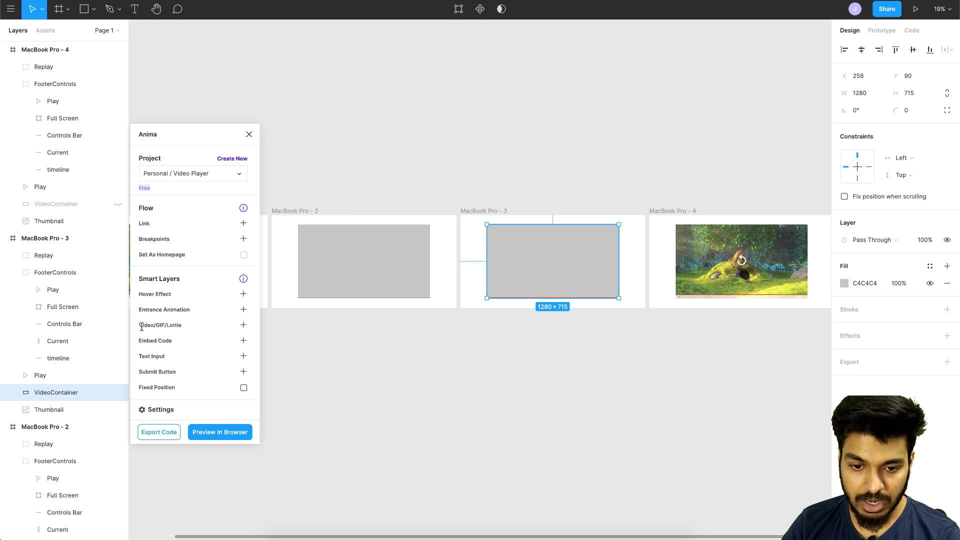
{"action": "left_click", "coordinate": [243, 326]}
{"action": "left_click", "coordinate": [173, 207]}
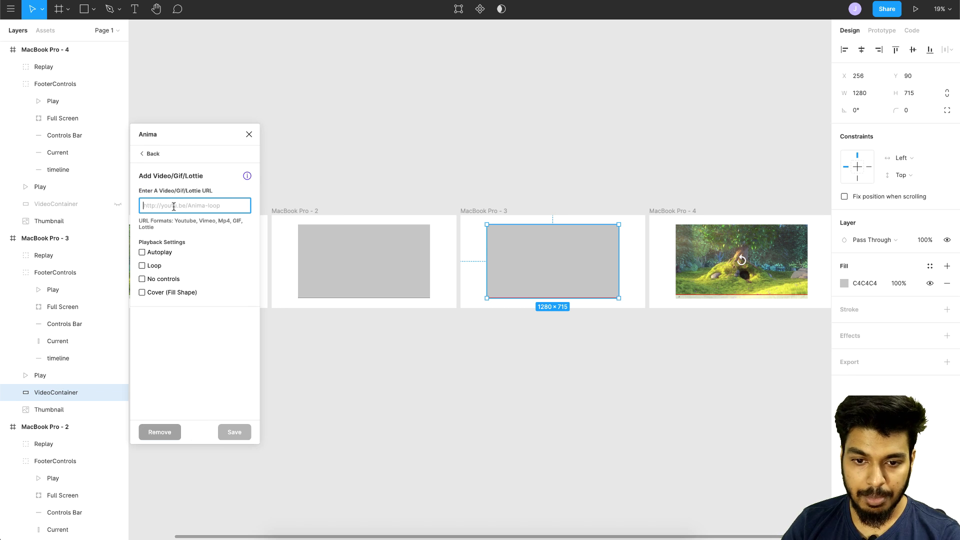
{"action": "key", "text": "ctrl+v"}
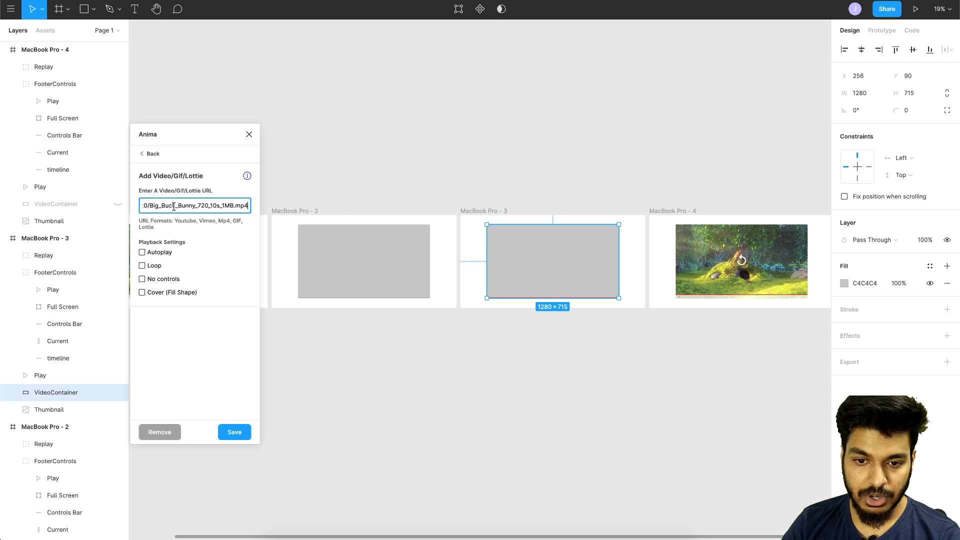
{"action": "left_click", "coordinate": [142, 252]}
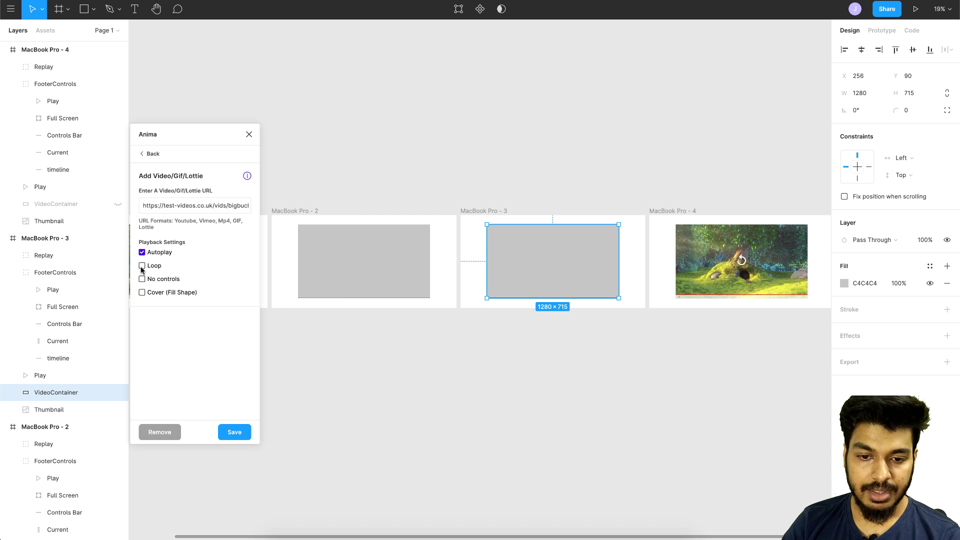
{"action": "left_click", "coordinate": [142, 293]}
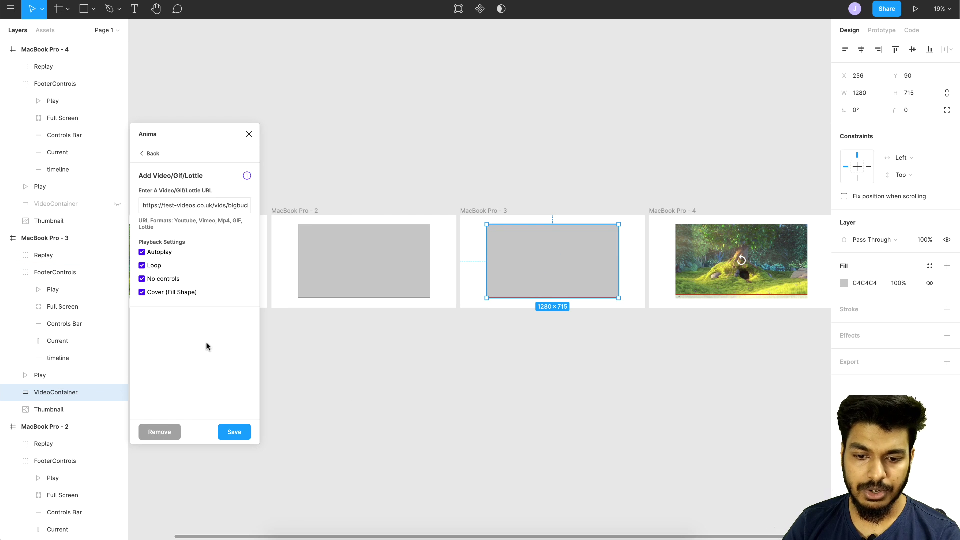
{"action": "left_click", "coordinate": [238, 434]}
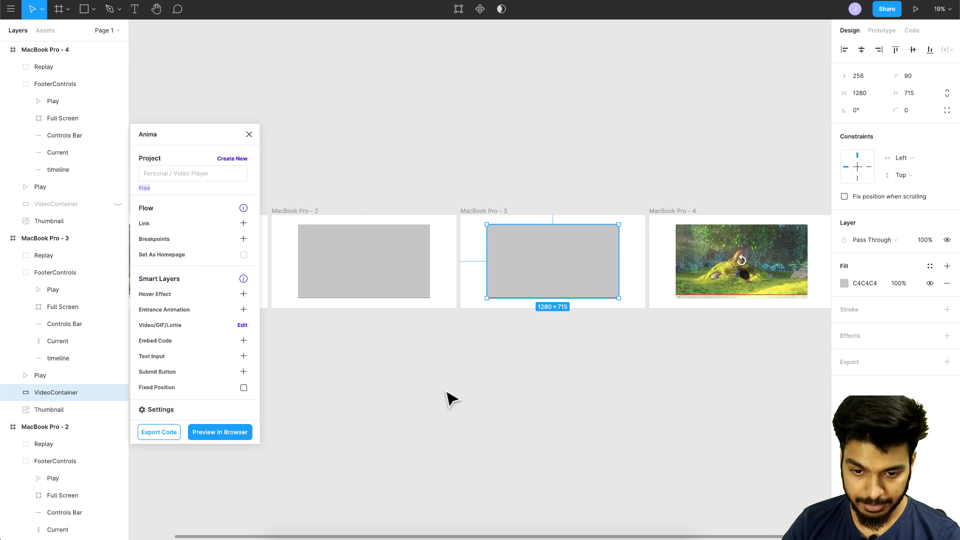
Connect the central play icon (Replay layer) of MacBook Pro - 1 to MacBook Pro - 2 with an On Click, Smart Animate interaction.
{"action": "scroll", "coordinate": [448, 396], "scroll_direction": "left", "scroll_amount": 2}
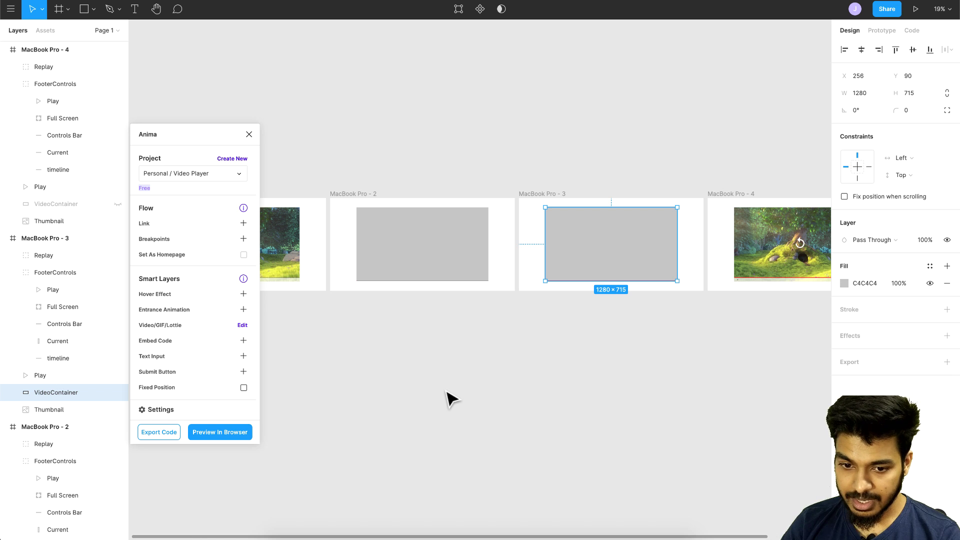
{"action": "scroll", "coordinate": [448, 397], "scroll_direction": "down", "scroll_amount": 3}
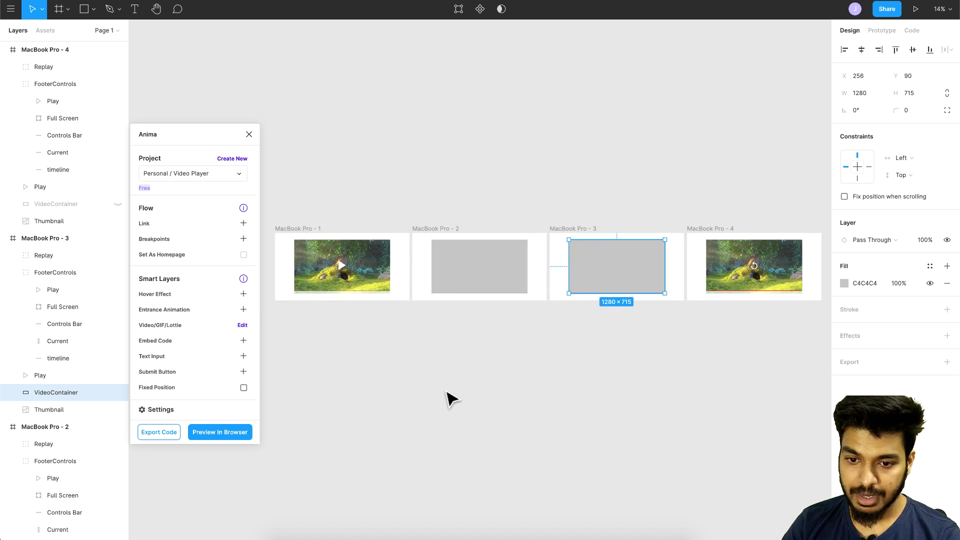
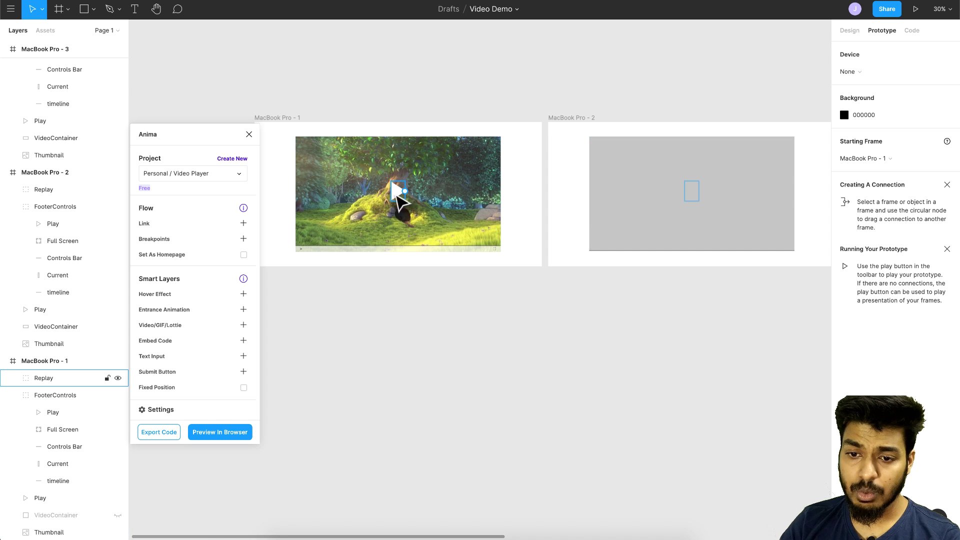
{"action": "left_click_drag", "start_coordinate": [405, 191], "coordinate": [609, 201]}
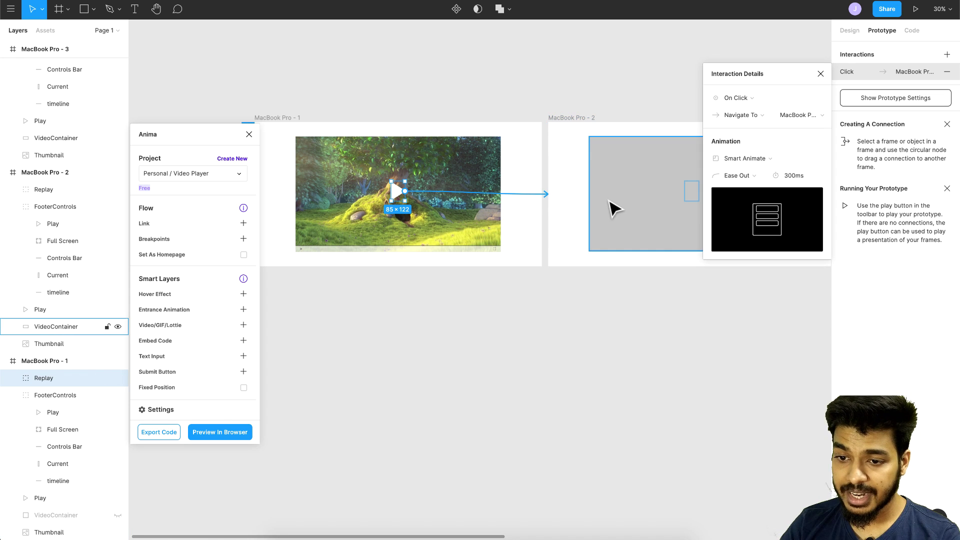
Connect the whole MacBook Pro - 2 frame to MacBook Pro - 3 with a prototype interaction.
{"action": "scroll", "coordinate": [614, 207], "scroll_direction": "right", "scroll_amount": 2}
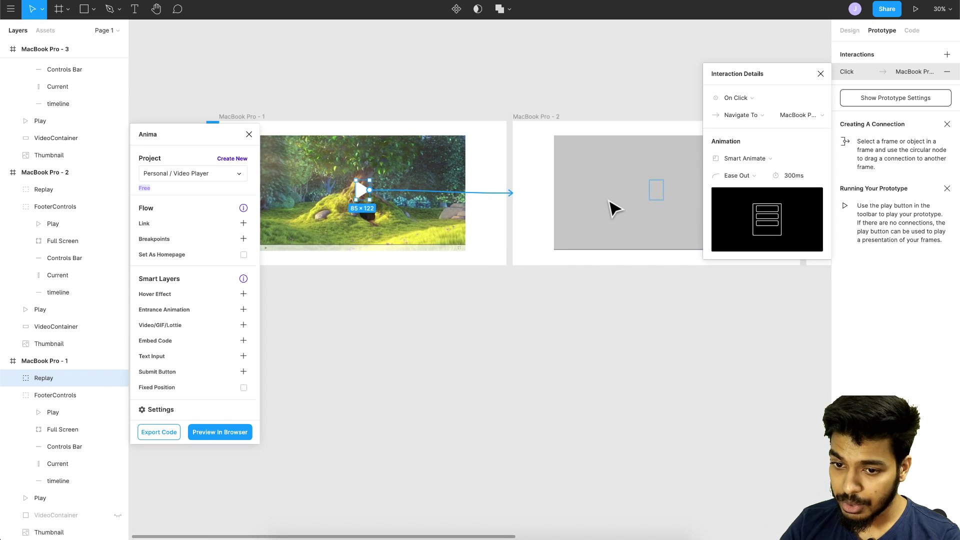
{"action": "scroll", "coordinate": [614, 207], "scroll_direction": "right", "scroll_amount": 2}
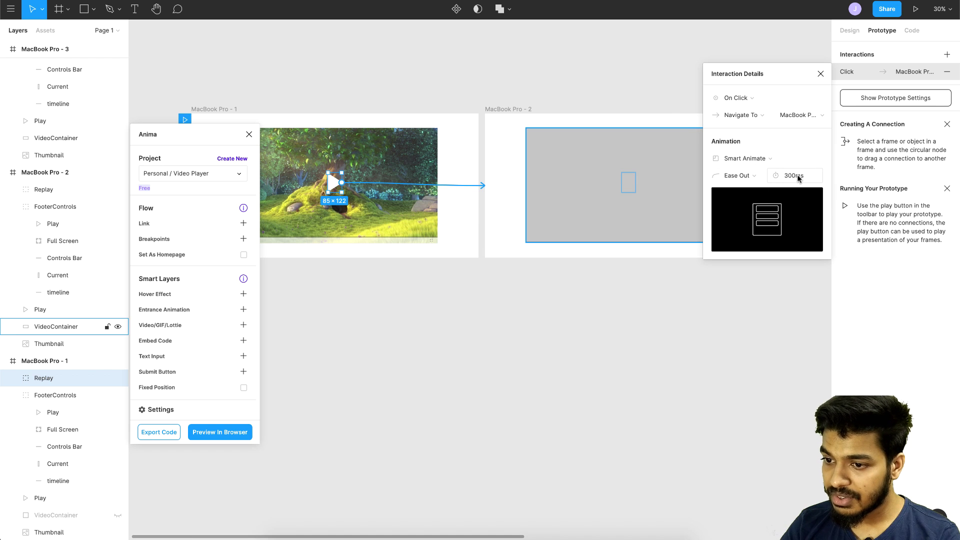
{"action": "scroll", "coordinate": [663, 214], "scroll_direction": "right", "scroll_amount": 10}
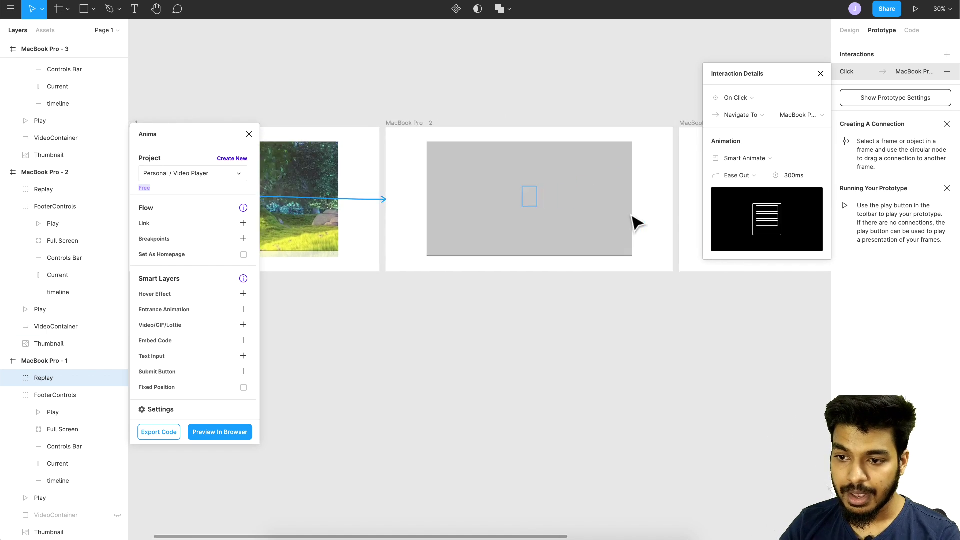
{"action": "scroll", "coordinate": [637, 223], "scroll_direction": "right", "scroll_amount": 1}
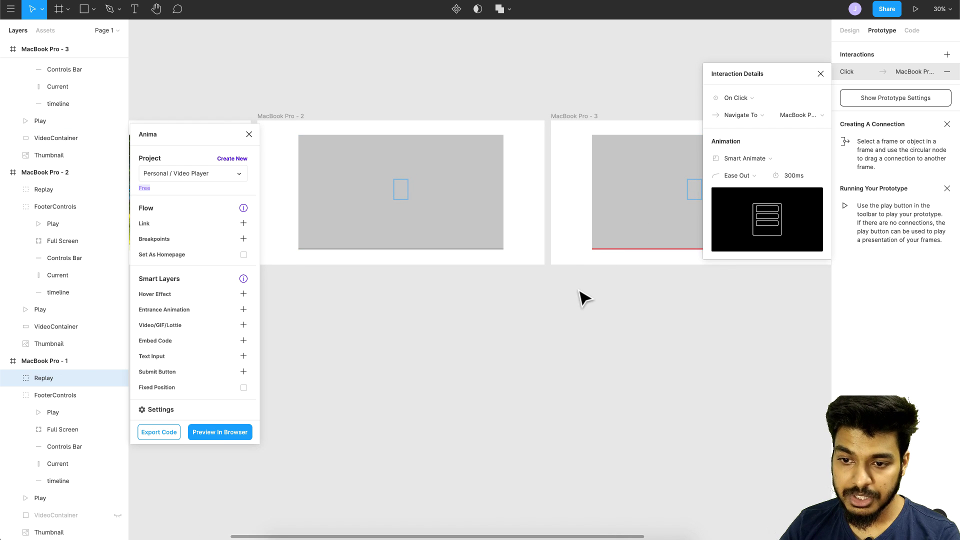
{"action": "scroll", "coordinate": [580, 295], "scroll_direction": "right", "scroll_amount": 2}
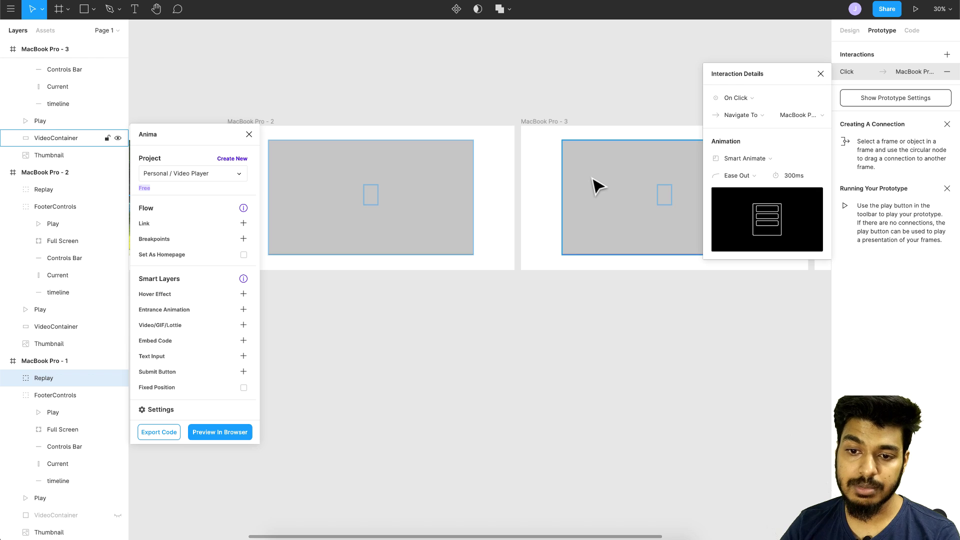
{"action": "scroll", "coordinate": [402, 193], "scroll_direction": "left", "scroll_amount": 3}
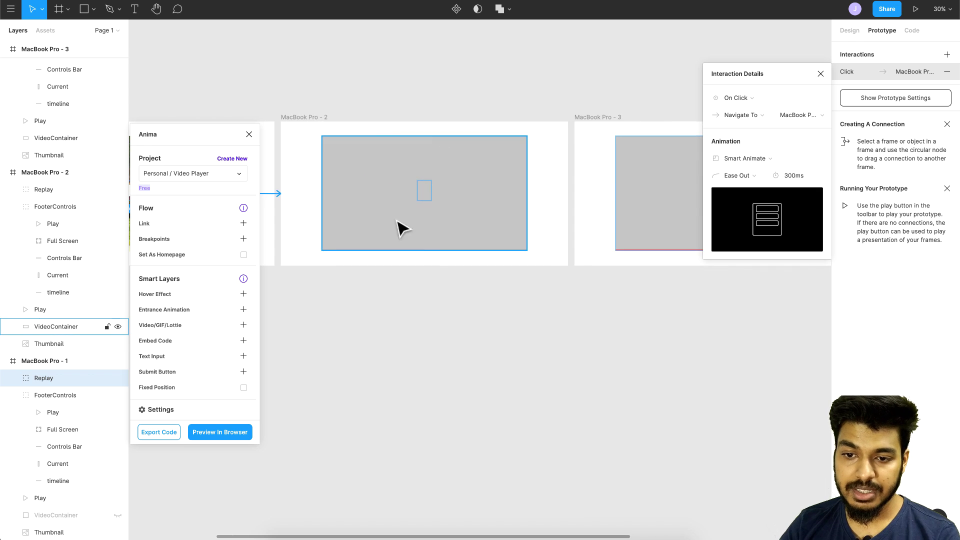
{"action": "scroll", "coordinate": [480, 215], "scroll_direction": "right", "scroll_amount": 2}
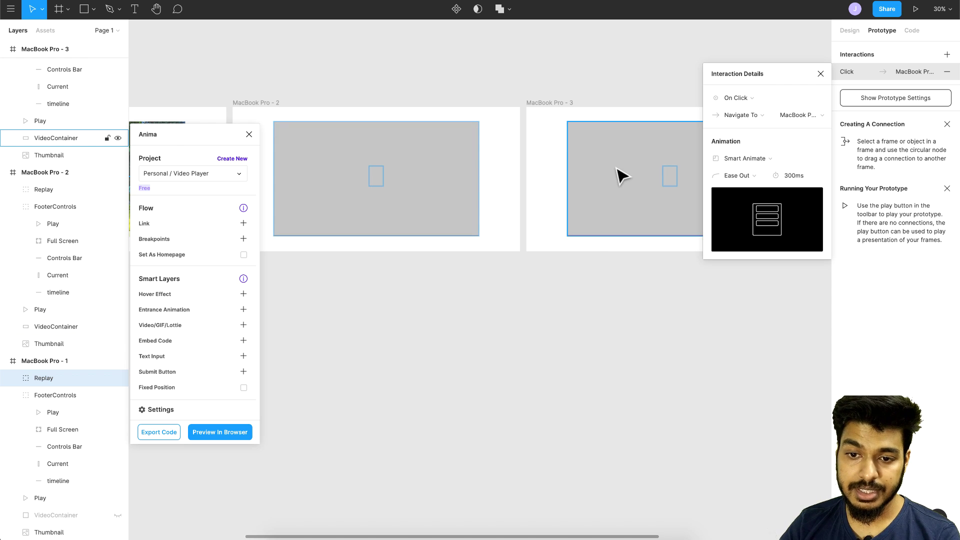
{"action": "left_click", "coordinate": [267, 104]}
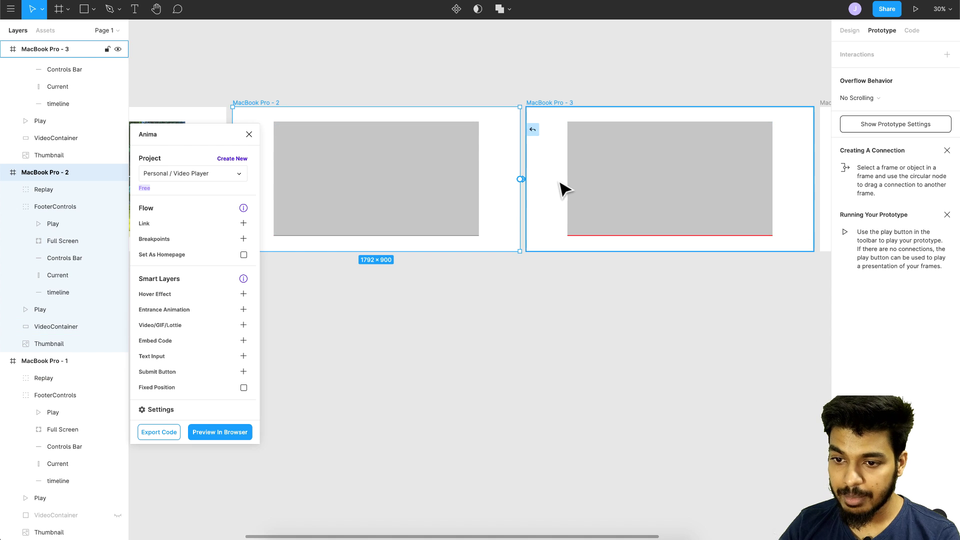
{"action": "left_click_drag", "start_coordinate": [560, 188], "coordinate": [570, 188]}
Set the Smart Animate transition from MacBook Pro - 2 to a 5000 ms duration with Linear easing.
{"action": "left_click", "coordinate": [792, 178]}
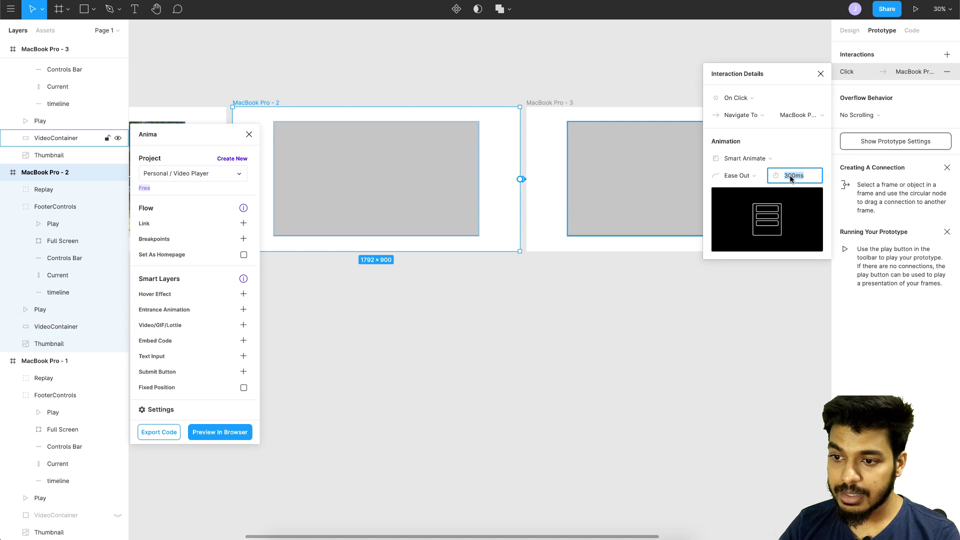
{"action": "left_click", "coordinate": [787, 178]}
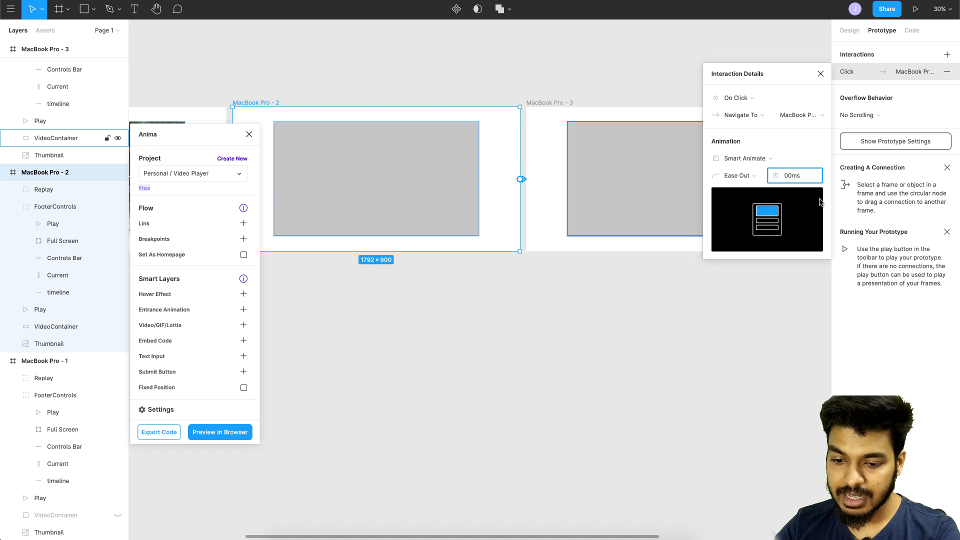
{"action": "type", "text": "0"}
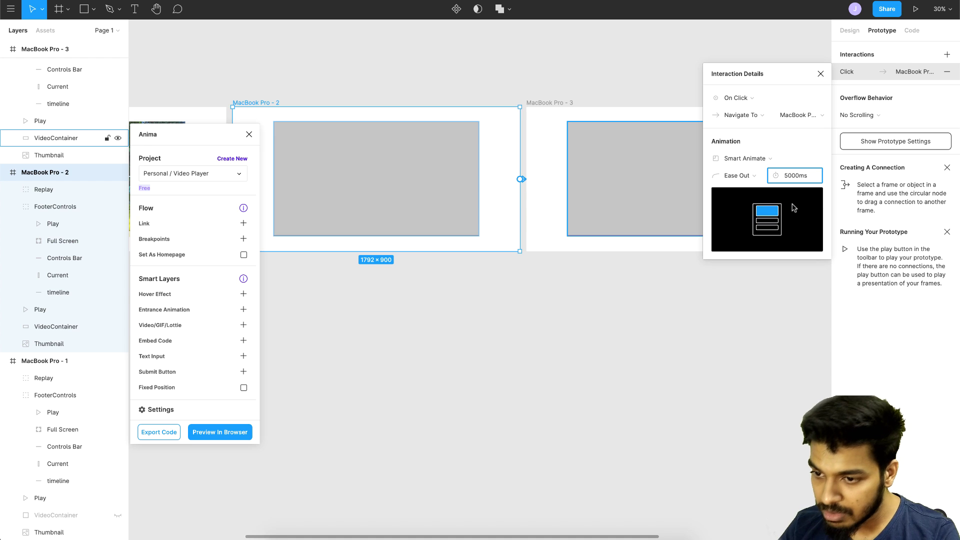
{"action": "left_click", "coordinate": [751, 175]}
{"action": "left_click", "coordinate": [745, 141]}
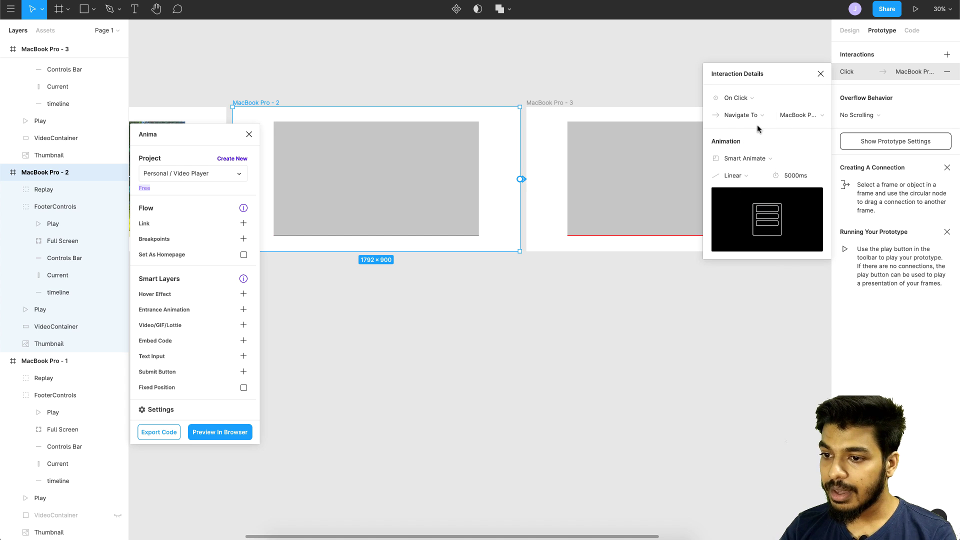
Connect the whole MacBook Pro - 3 frame to MacBook Pro - 4 with a prototype interaction.
{"action": "scroll", "coordinate": [602, 81], "scroll_direction": "right", "scroll_amount": 5}
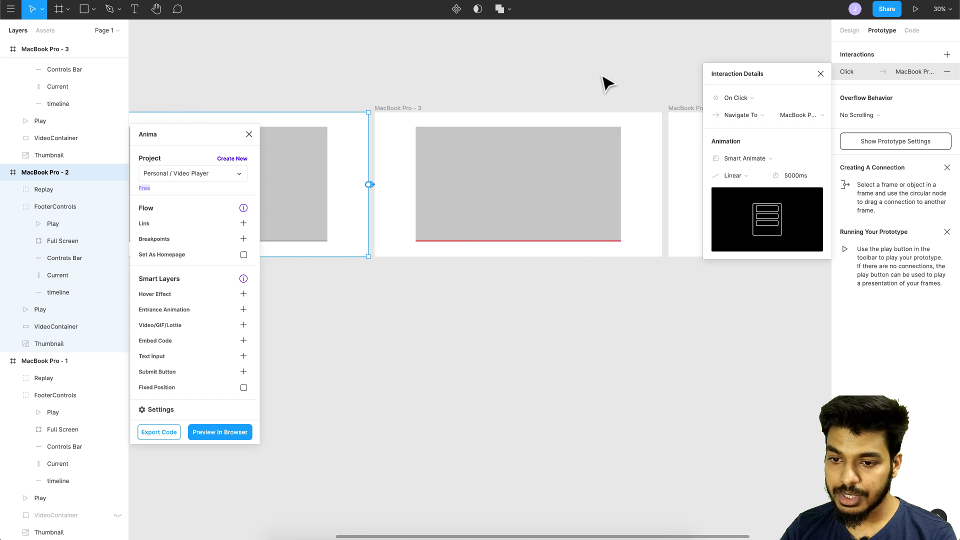
{"action": "scroll", "coordinate": [579, 257], "scroll_direction": "right", "scroll_amount": 1}
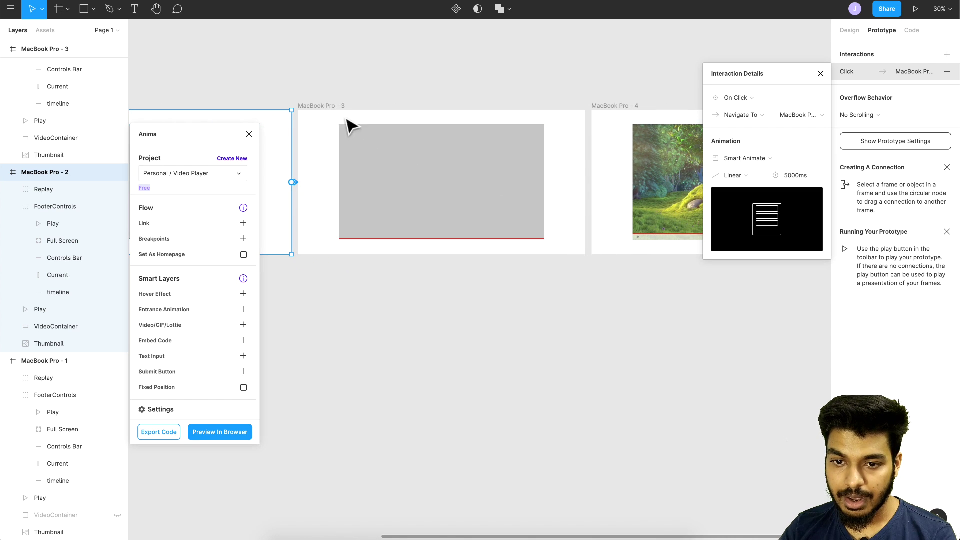
{"action": "left_click", "coordinate": [330, 106]}
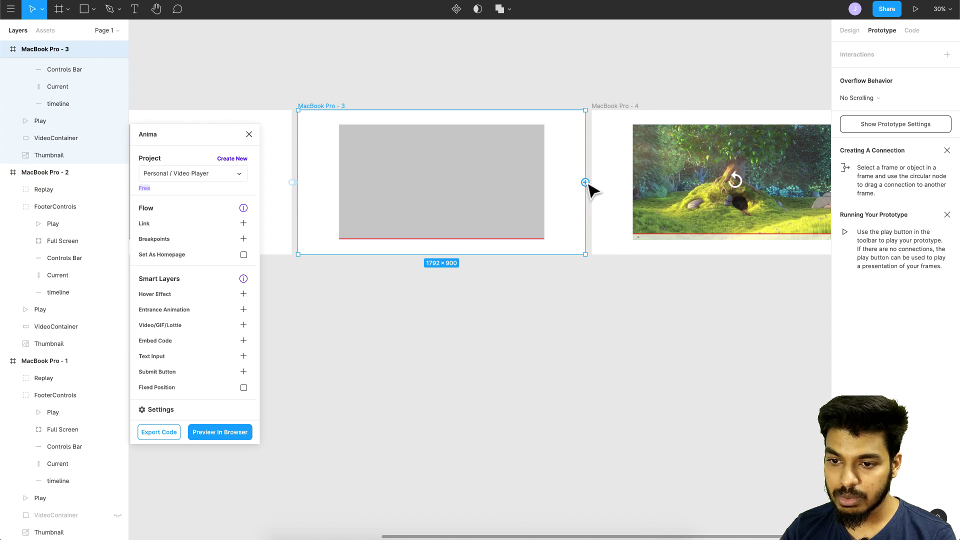
{"action": "left_click_drag", "start_coordinate": [624, 189], "coordinate": [627, 189]}
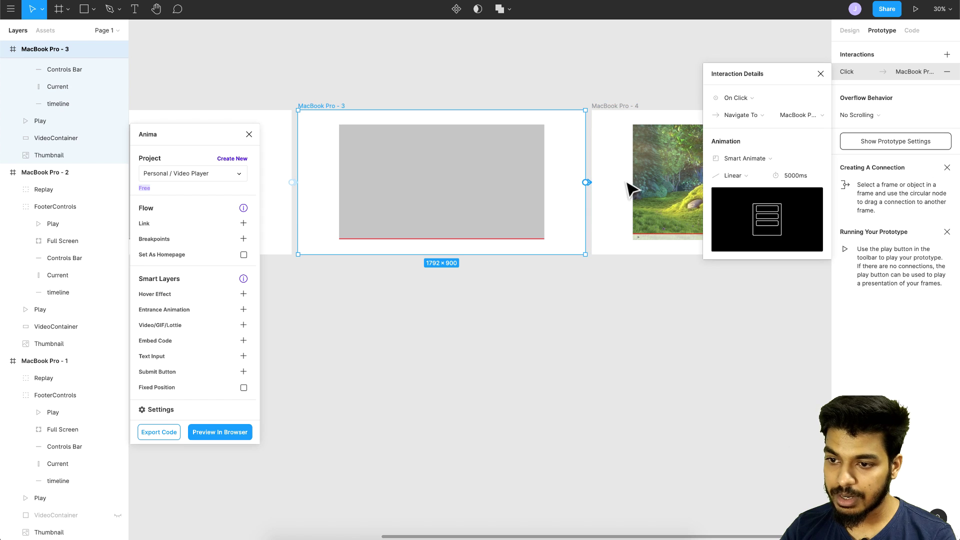
Set the Smart Animate transition from MacBook Pro - 3 to Ease Out easing with a 300 ms duration.
{"action": "left_click", "coordinate": [743, 182]}
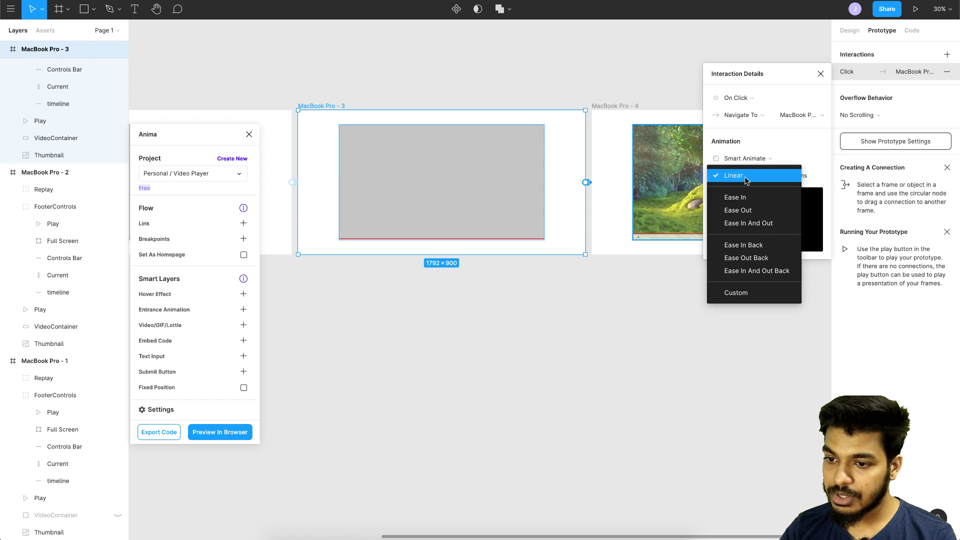
{"action": "left_click", "coordinate": [748, 208]}
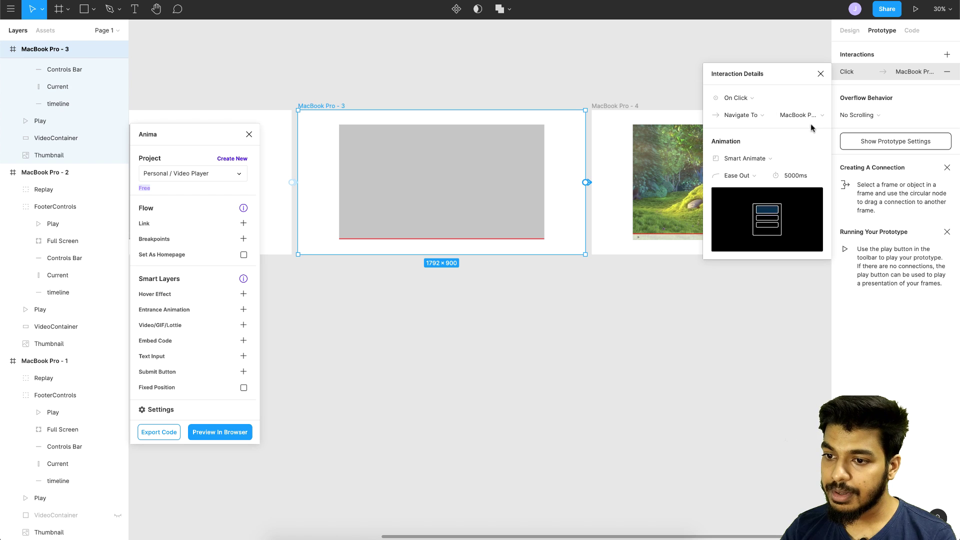
{"action": "left_click", "coordinate": [791, 178]}
{"action": "left_click", "coordinate": [812, 178]}
{"action": "key", "text": "BackSpace"}
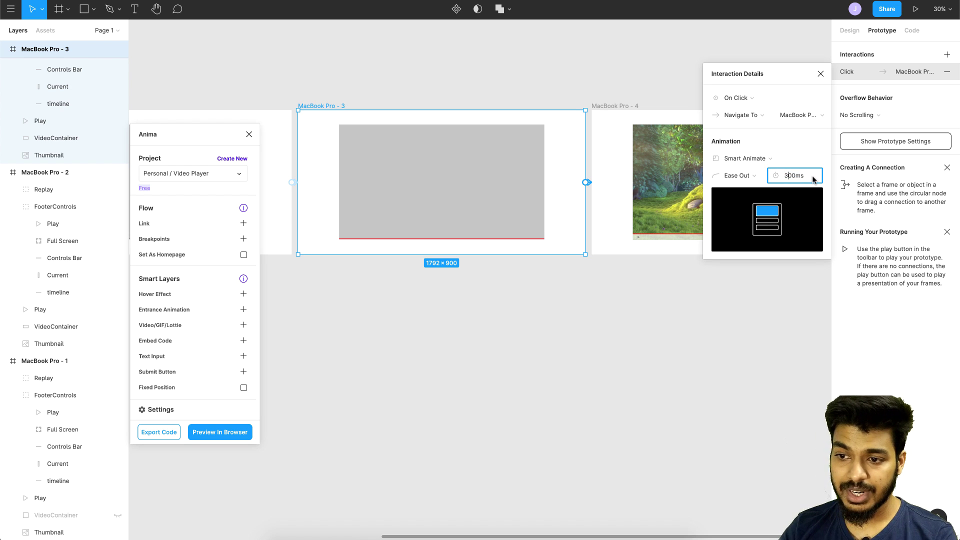
{"action": "left_click", "coordinate": [608, 76]}
Select all four MacBook Pro frames to review the prototype connections between them.
{"action": "scroll", "coordinate": [605, 135], "scroll_direction": "down", "scroll_amount": 5}
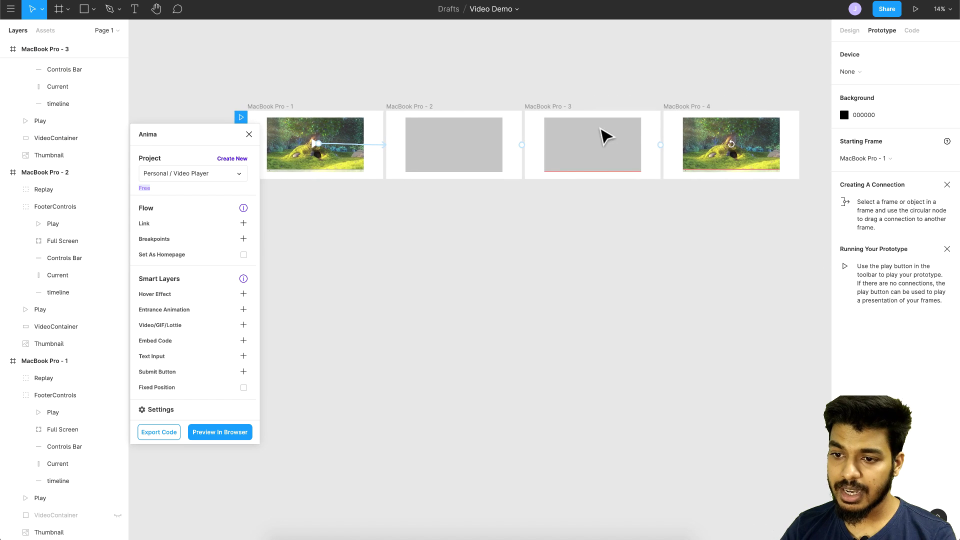
{"action": "scroll", "coordinate": [715, 200], "scroll_direction": "down", "scroll_amount": 3}
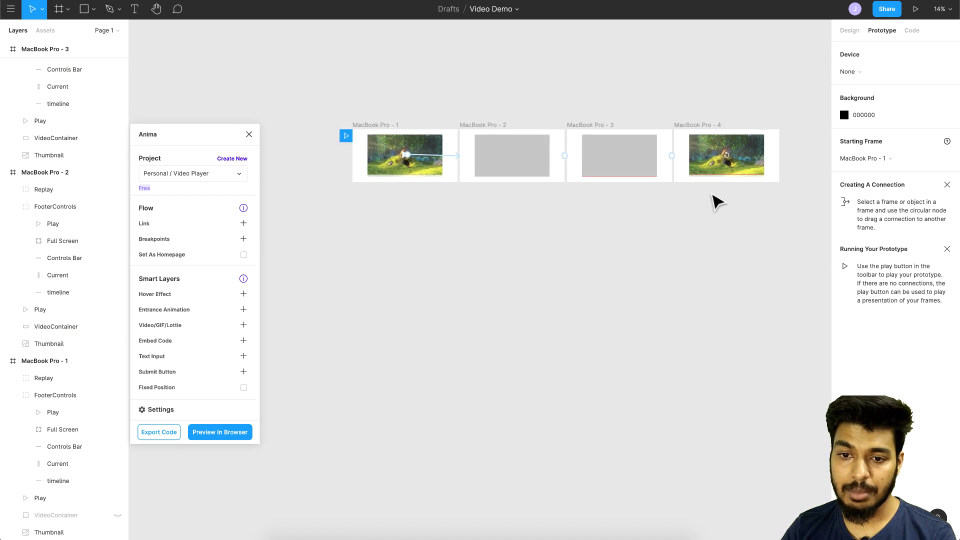
{"action": "left_click_drag", "start_coordinate": [368, 106], "coordinate": [479, 159]}
{"action": "left_click_drag", "start_coordinate": [605, 213], "coordinate": [796, 238]}
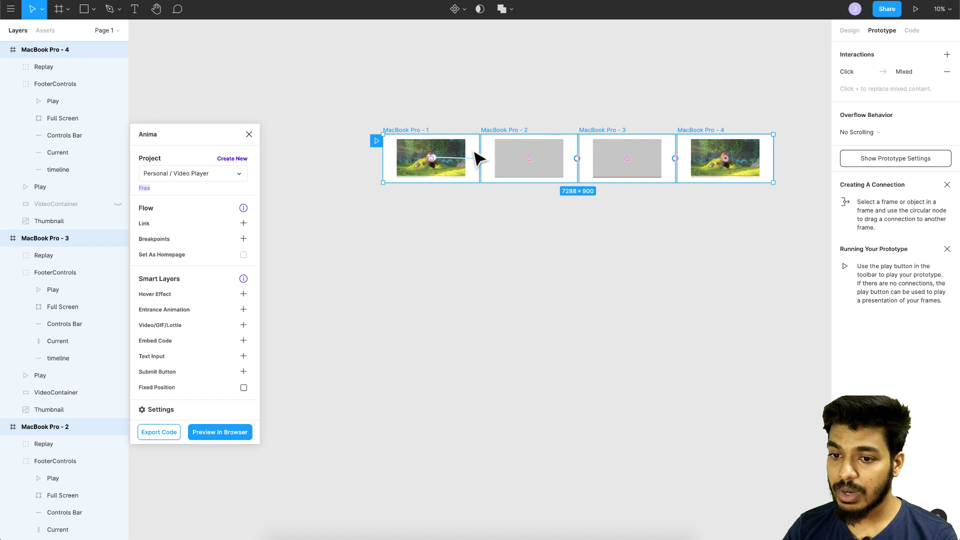
Present the prototype from MacBook Pro - 1 and start playback with the central play icon.
{"action": "left_click", "coordinate": [411, 131]}
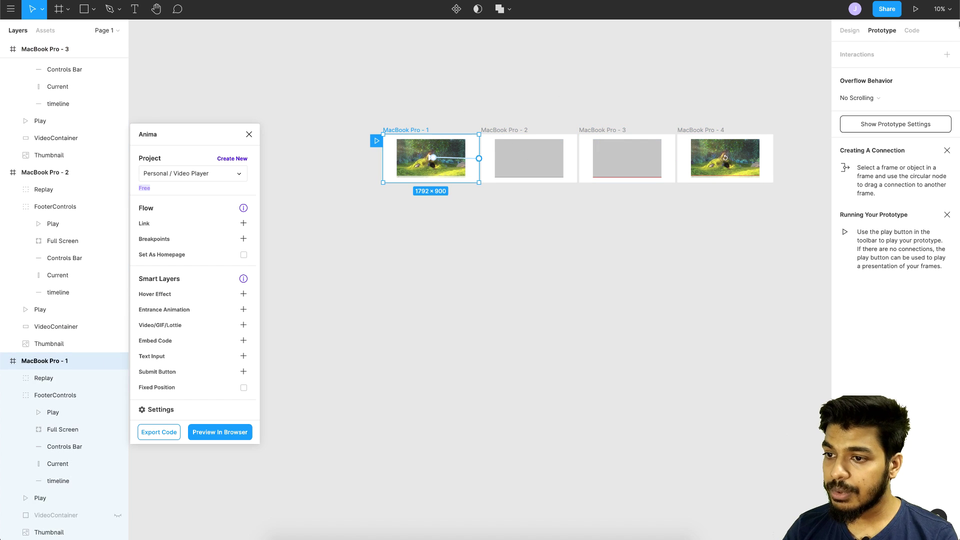
{"action": "left_click", "coordinate": [916, 10]}
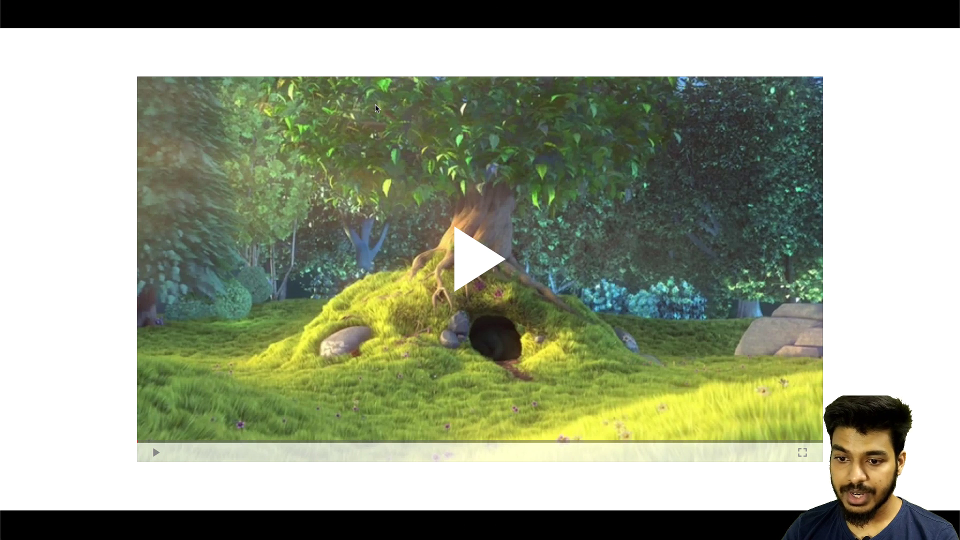
{"action": "left_click", "coordinate": [481, 265]}
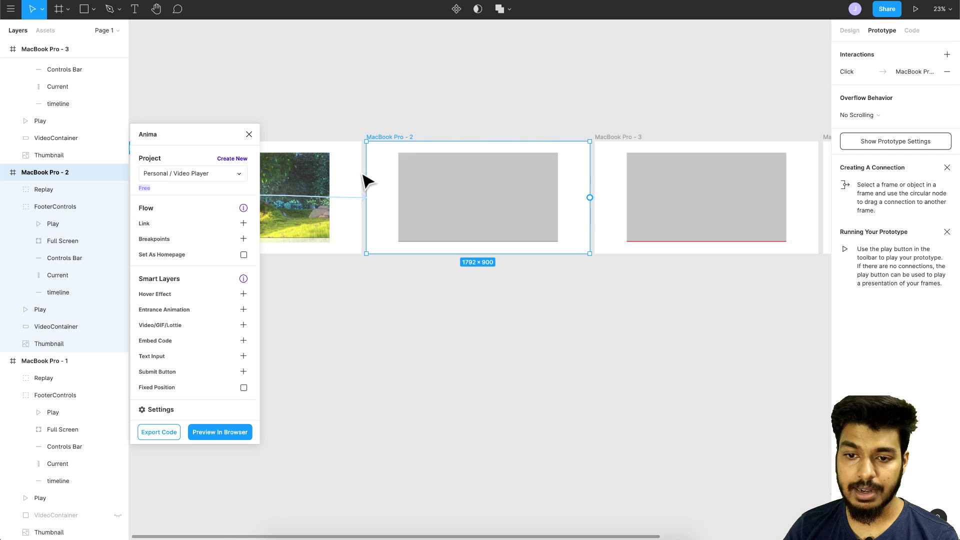
Change the trigger of the interaction from MacBook Pro - 2 to MacBook Pro - 3 to After Delay.
{"action": "scroll", "coordinate": [574, 200], "scroll_direction": "up", "scroll_amount": 3}
{"action": "left_click", "coordinate": [633, 245]}
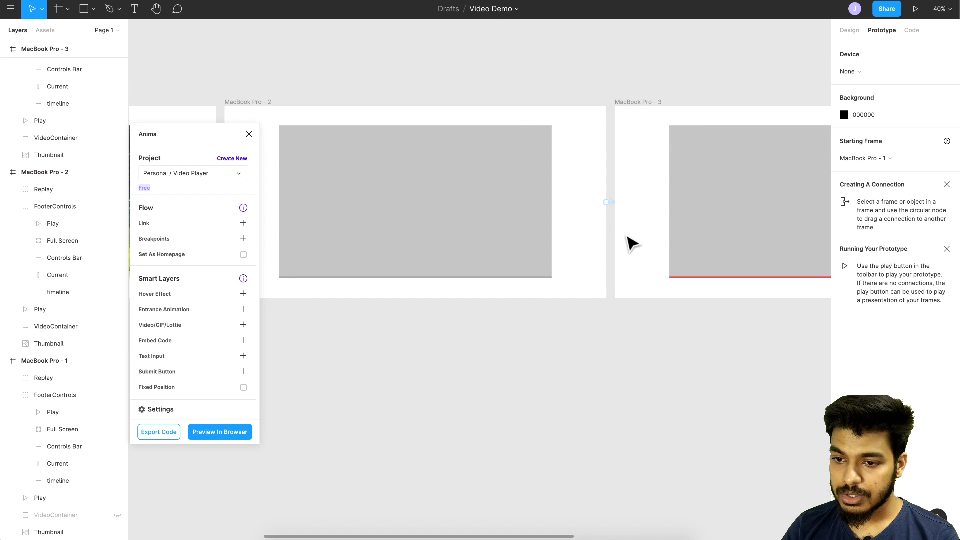
{"action": "scroll", "coordinate": [616, 211], "scroll_direction": "up", "scroll_amount": 3}
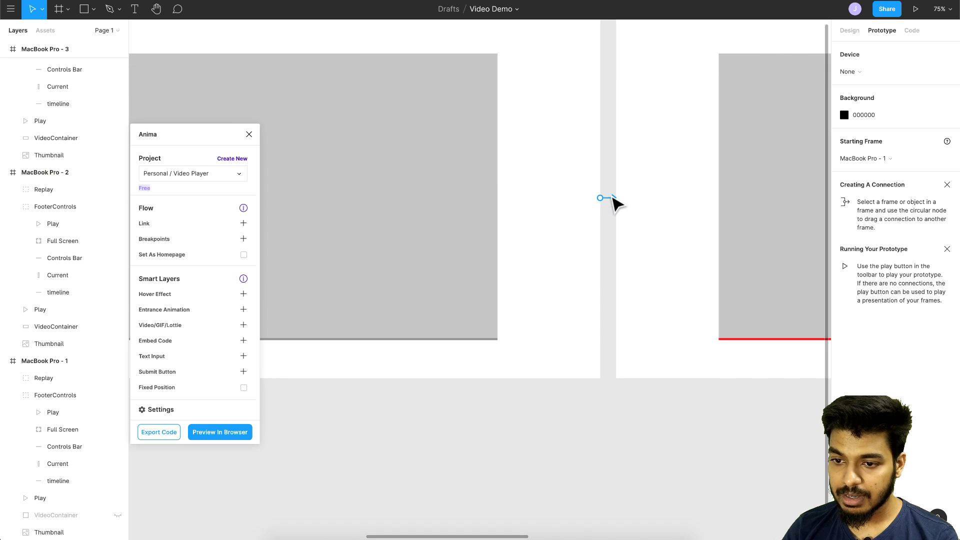
{"action": "left_click", "coordinate": [613, 198]}
{"action": "scroll", "coordinate": [614, 198], "scroll_direction": "down", "scroll_amount": 2}
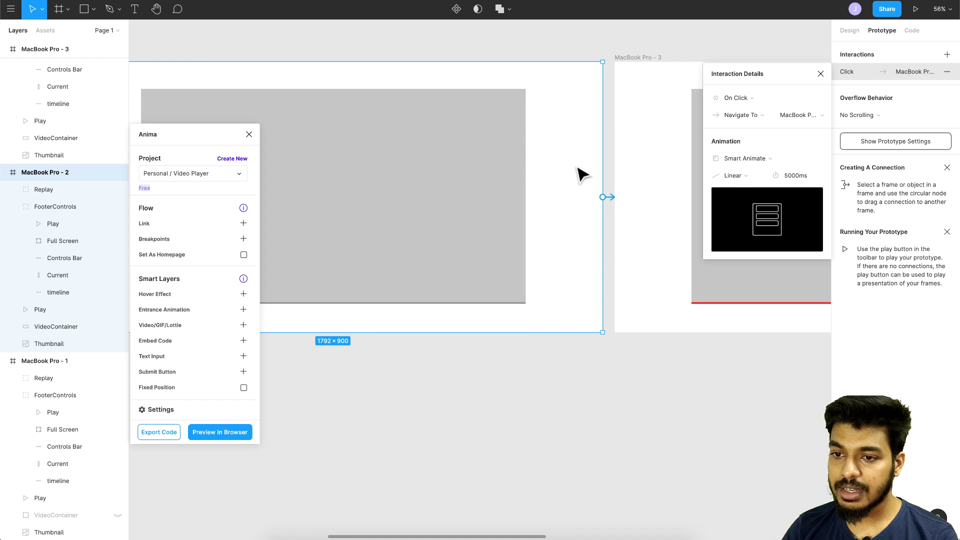
{"action": "scroll", "coordinate": [579, 173], "scroll_direction": "down", "scroll_amount": 2}
{"action": "scroll", "coordinate": [659, 164], "scroll_direction": "up", "scroll_amount": 3}
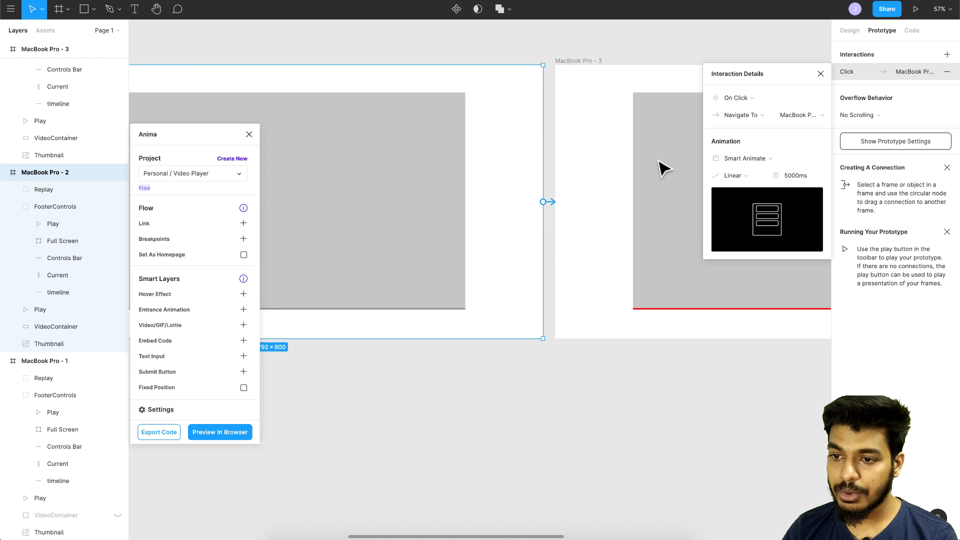
{"action": "left_click", "coordinate": [760, 102]}
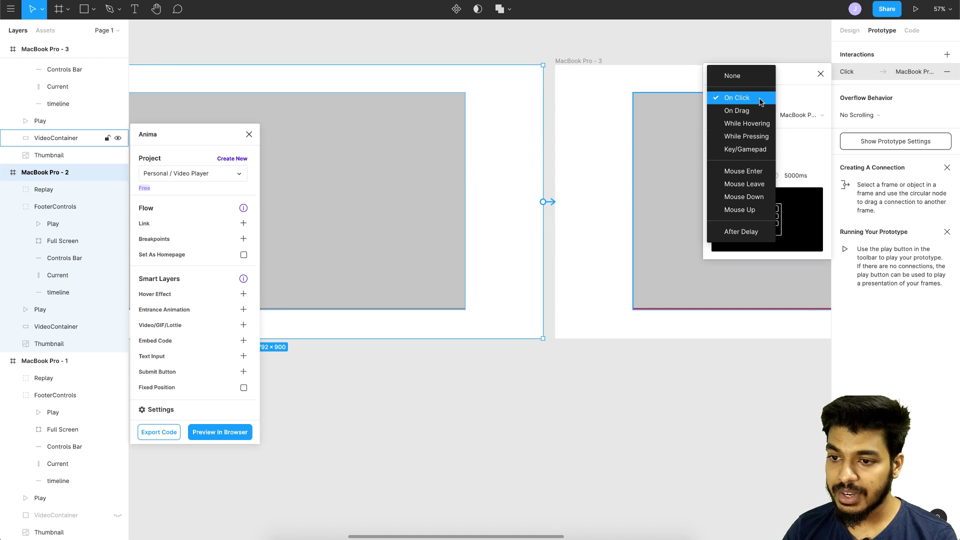
{"action": "left_click", "coordinate": [741, 235]}
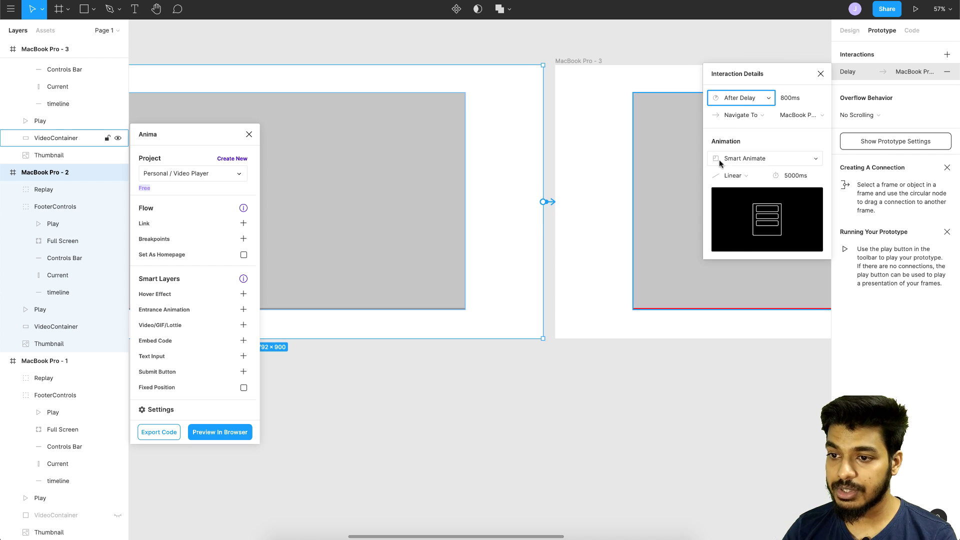
Set the After Delay trigger of MacBook Pro - 2 to 100 ms.
{"action": "left_click", "coordinate": [787, 98]}
{"action": "left_click", "coordinate": [787, 99]}
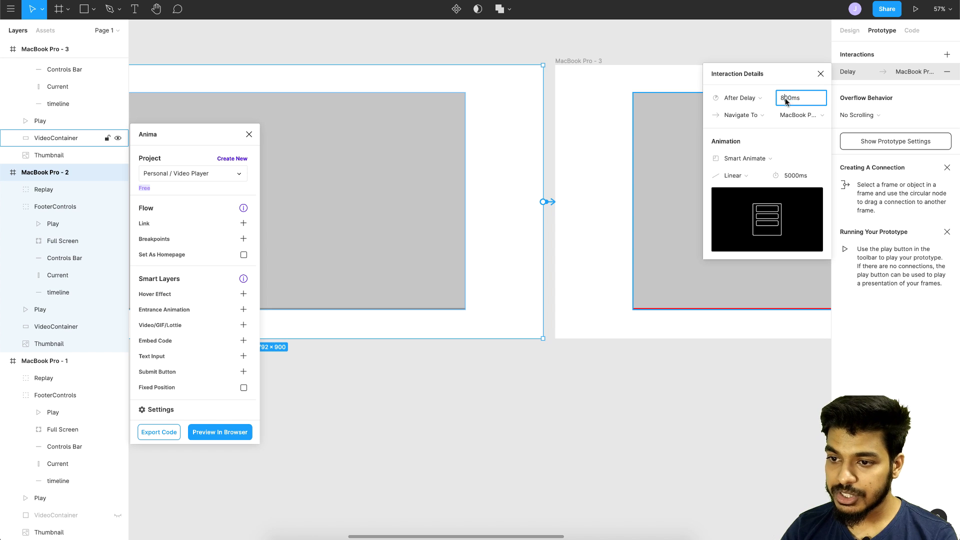
{"action": "type", "text": "1"}
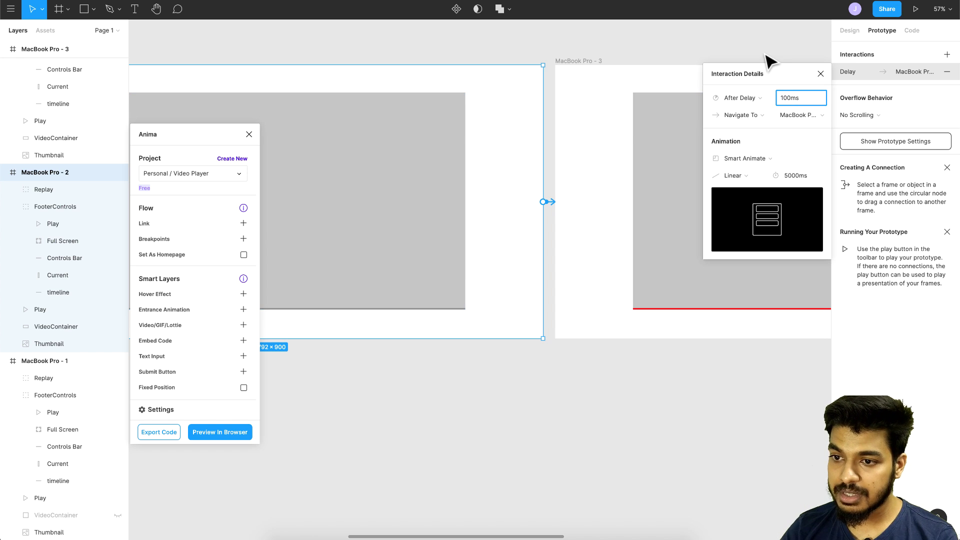
{"action": "left_click", "coordinate": [785, 55]}
Preview the prototype from MacBook Pro - 1 again and play the video to test the delayed transition.
{"action": "scroll", "coordinate": [430, 182], "scroll_direction": "down", "scroll_amount": 5}
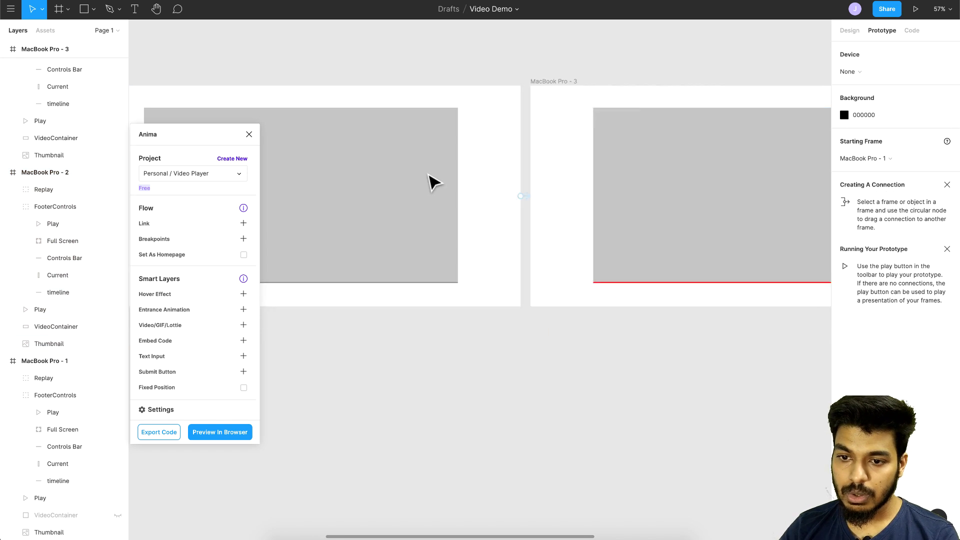
{"action": "scroll", "coordinate": [433, 183], "scroll_direction": "down", "scroll_amount": 3}
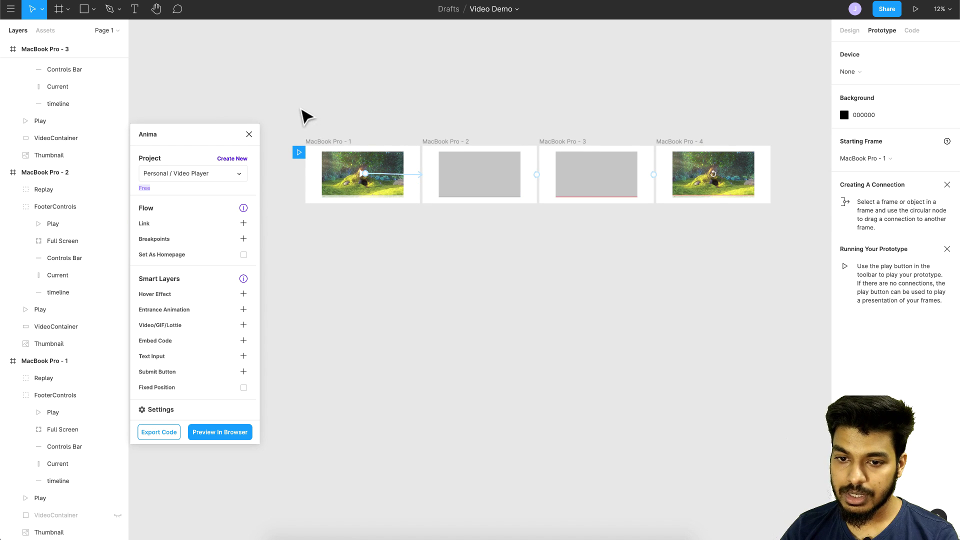
{"action": "left_click", "coordinate": [327, 142]}
{"action": "left_click", "coordinate": [915, 9]}
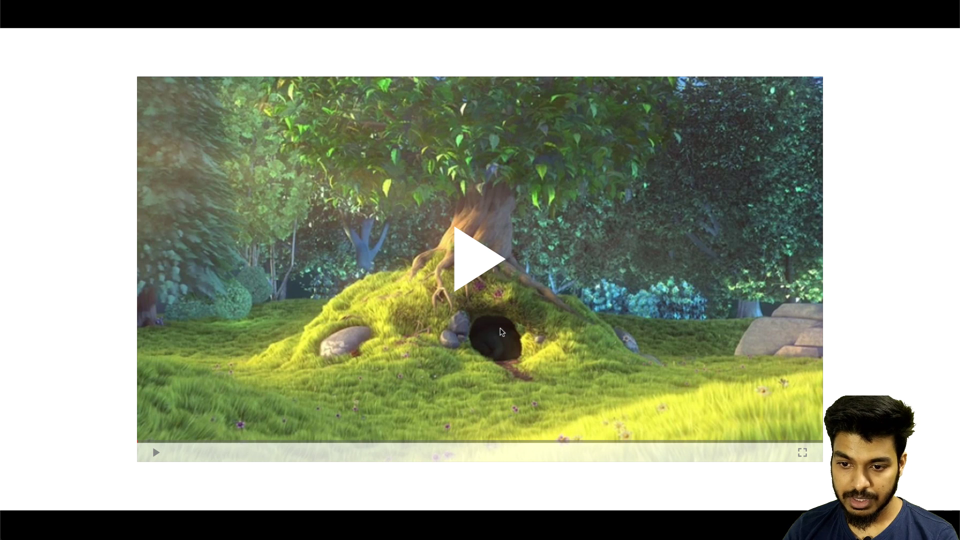
{"action": "left_click", "coordinate": [477, 271]}
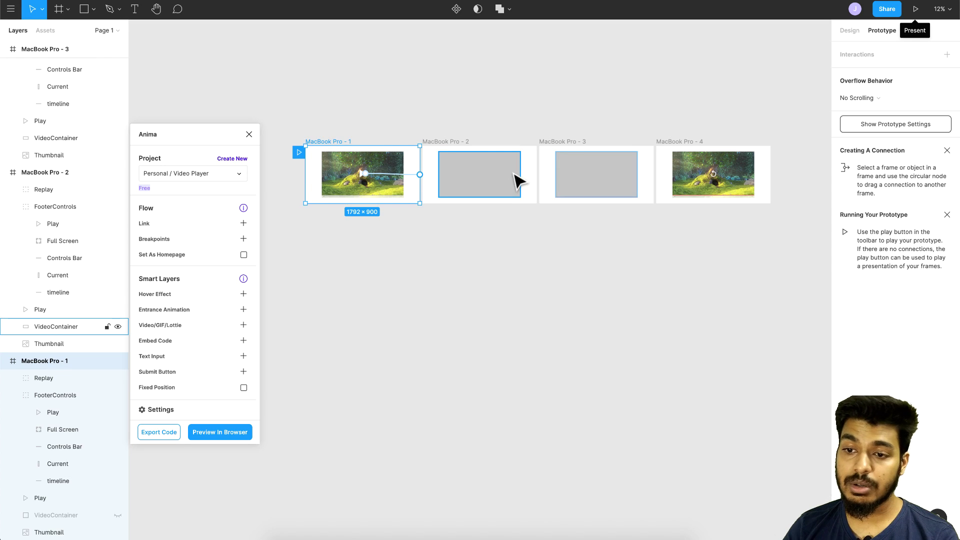
Change the trigger of the interaction from MacBook Pro - 3 to MacBook Pro - 4 to After Delay.
{"action": "scroll", "coordinate": [519, 181], "scroll_direction": "up", "scroll_amount": 3}
{"action": "left_click", "coordinate": [504, 141]}
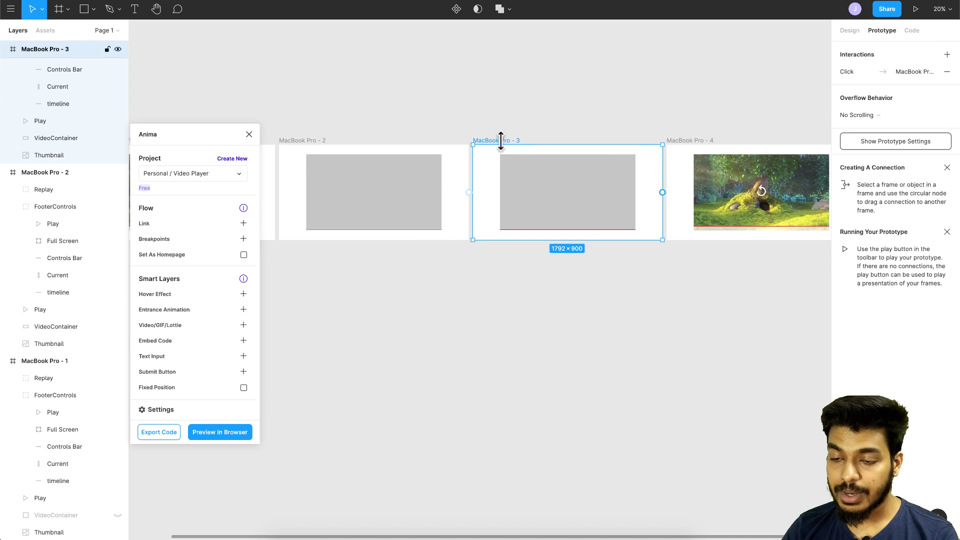
{"action": "scroll", "coordinate": [568, 191], "scroll_direction": "right", "scroll_amount": 2}
{"action": "scroll", "coordinate": [567, 191], "scroll_direction": "up", "scroll_amount": 5}
{"action": "left_click", "coordinate": [716, 209]}
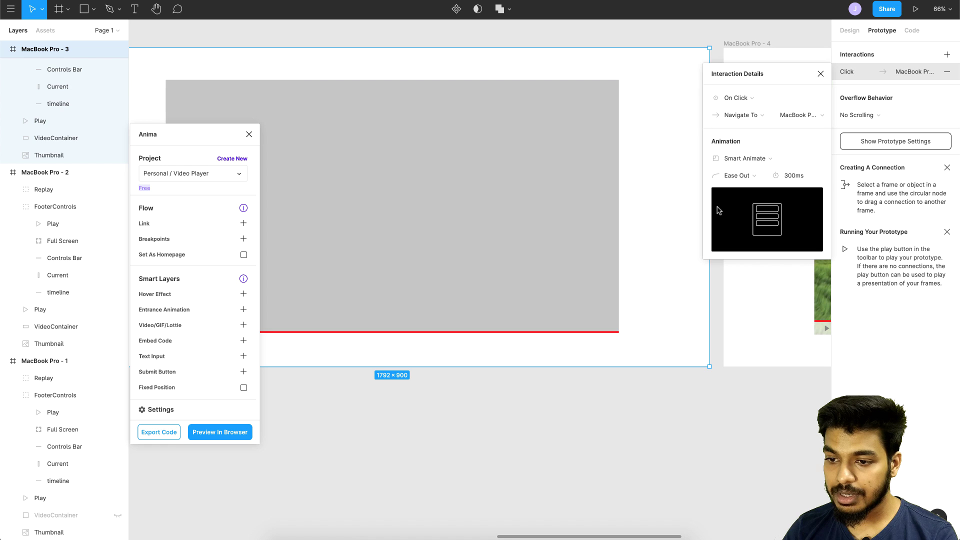
{"action": "left_click", "coordinate": [751, 98]}
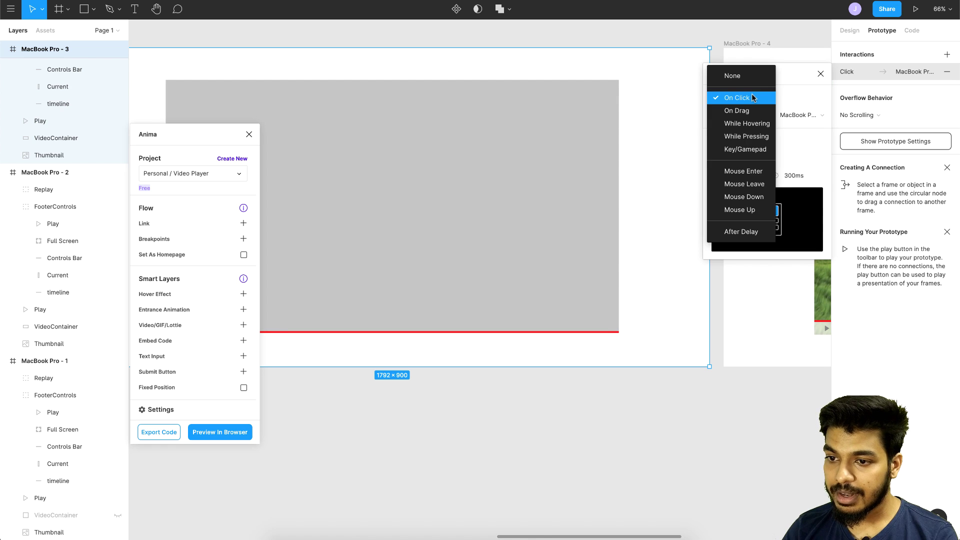
{"action": "left_click", "coordinate": [751, 232]}
{"action": "left_click", "coordinate": [787, 99]}
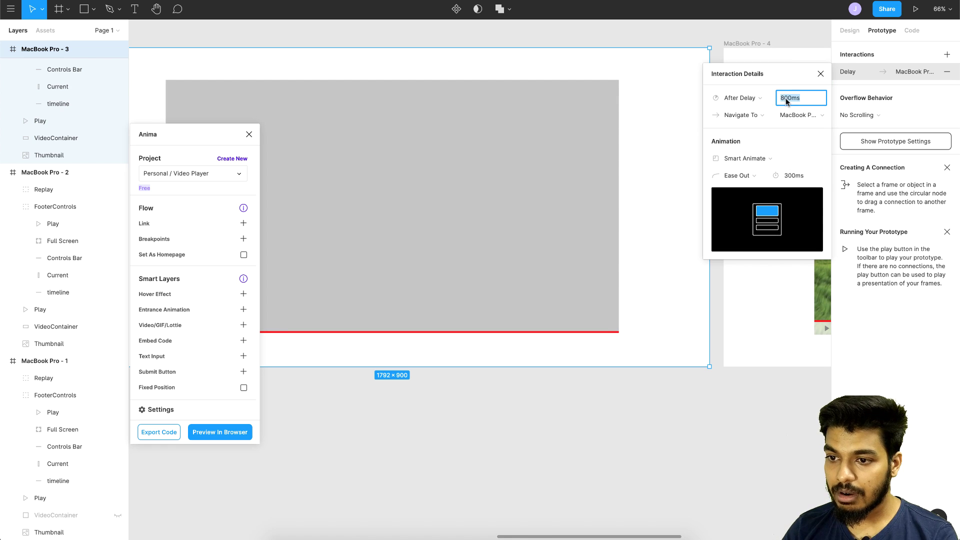
{"action": "left_click", "coordinate": [786, 99]}
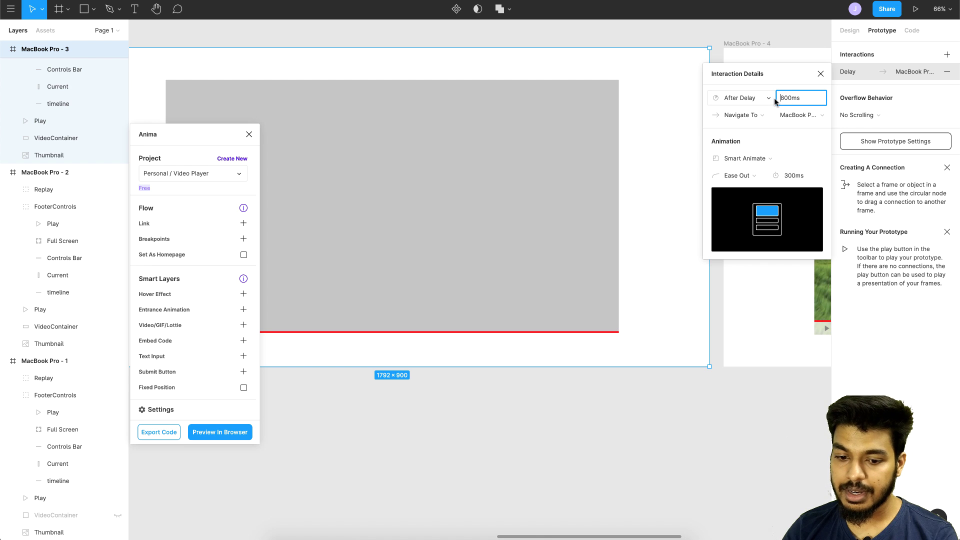
{"action": "left_click", "coordinate": [744, 45]}
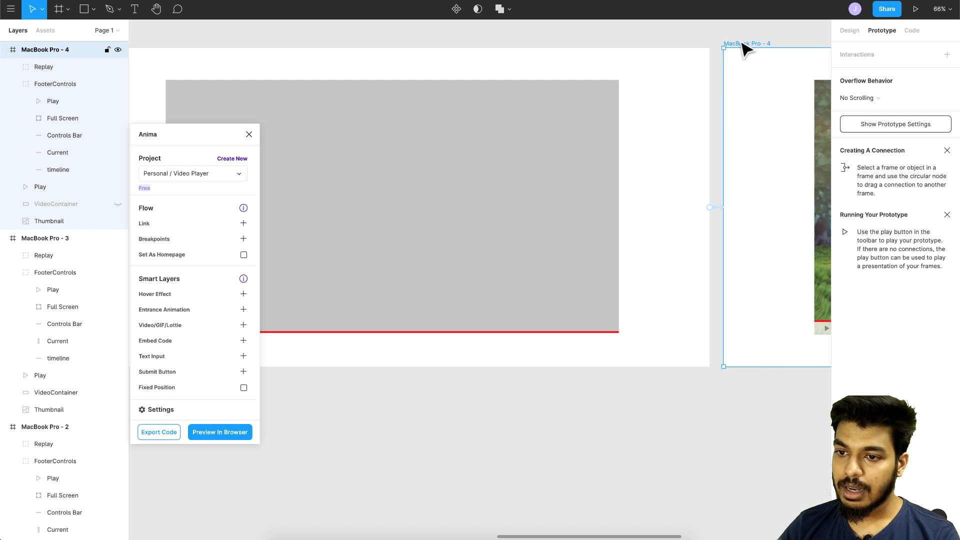
Present the prototype from MacBook Pro - 1, play it through to the replay state, and return to the editor.
{"action": "scroll", "coordinate": [744, 47], "scroll_direction": "down", "scroll_amount": 5}
{"action": "scroll", "coordinate": [743, 47], "scroll_direction": "down", "scroll_amount": 3}
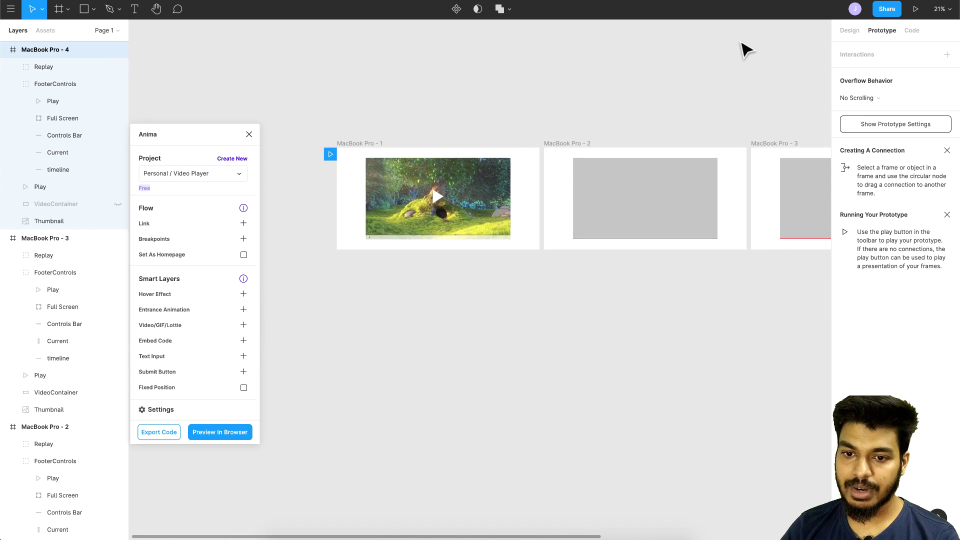
{"action": "left_click", "coordinate": [326, 151]}
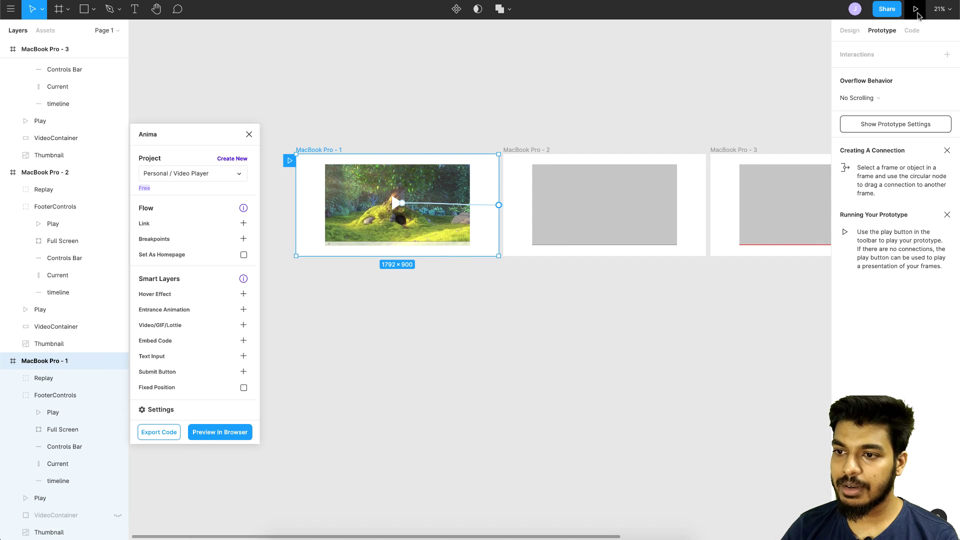
{"action": "left_click", "coordinate": [915, 9]}
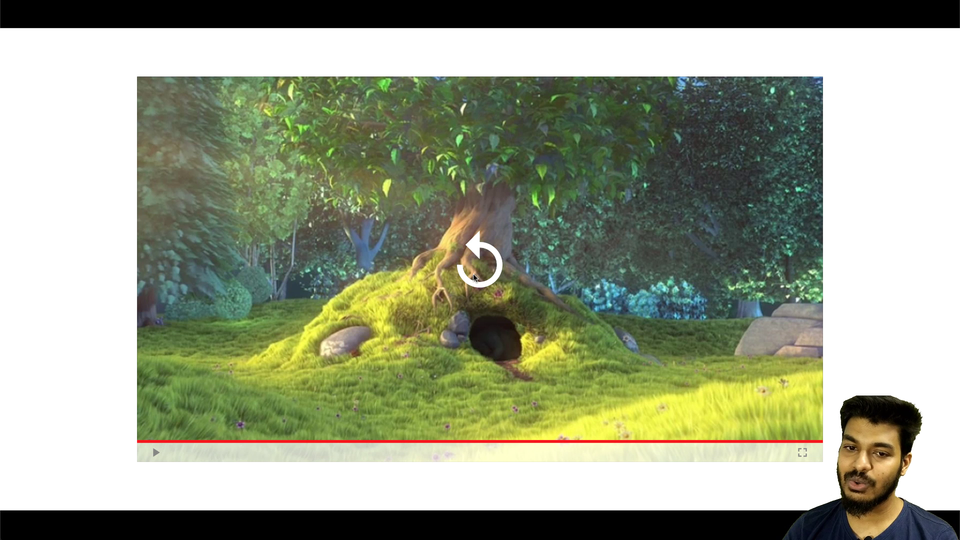
{"action": "left_click", "coordinate": [67, 15]}
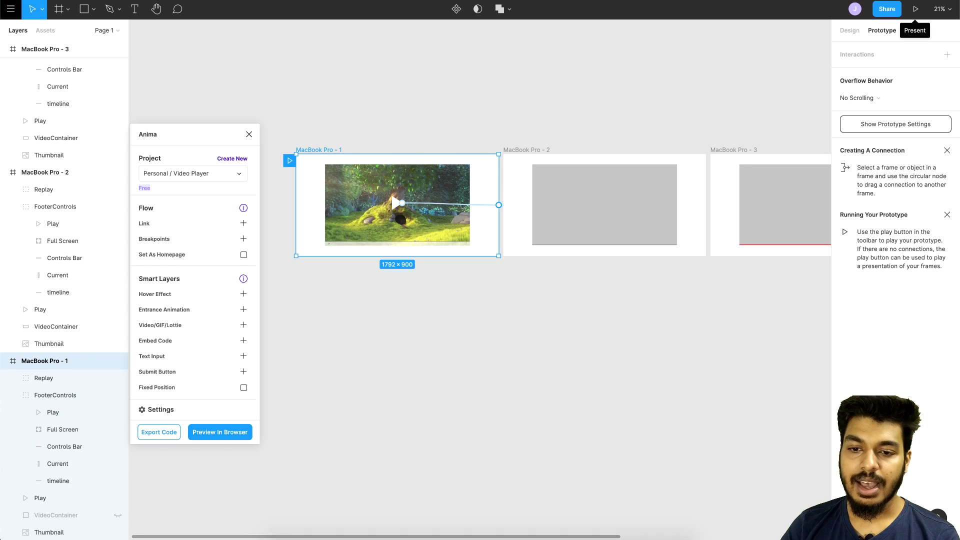
Select all four frames, MacBook Pro - 1 to MacBook Pro - 4, and generate an Anima browser preview of them.
{"action": "scroll", "coordinate": [387, 175], "scroll_direction": "down", "scroll_amount": 5}
{"action": "scroll", "coordinate": [242, 257], "scroll_direction": "right", "scroll_amount": 1}
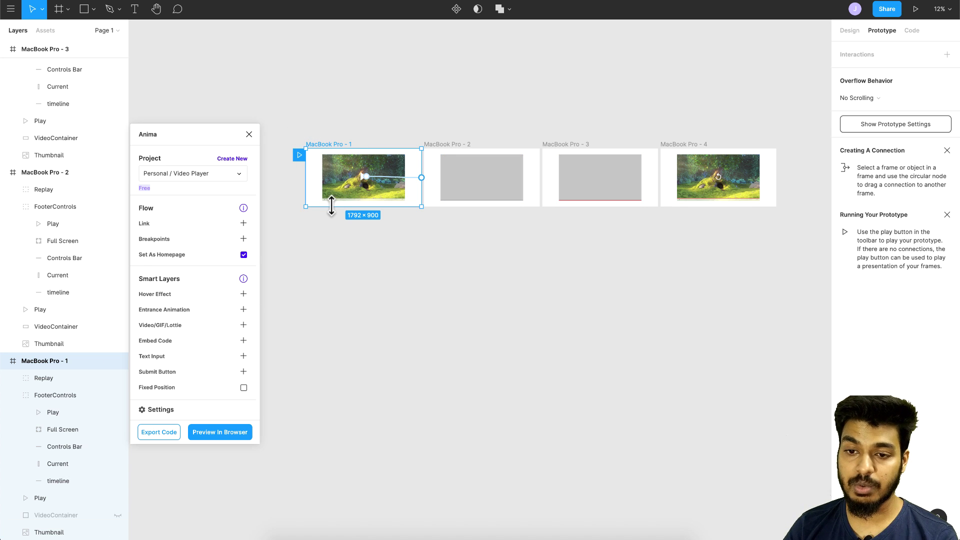
{"action": "left_click", "coordinate": [272, 131]}
{"action": "left_click_drag", "start_coordinate": [272, 132], "coordinate": [805, 255]}
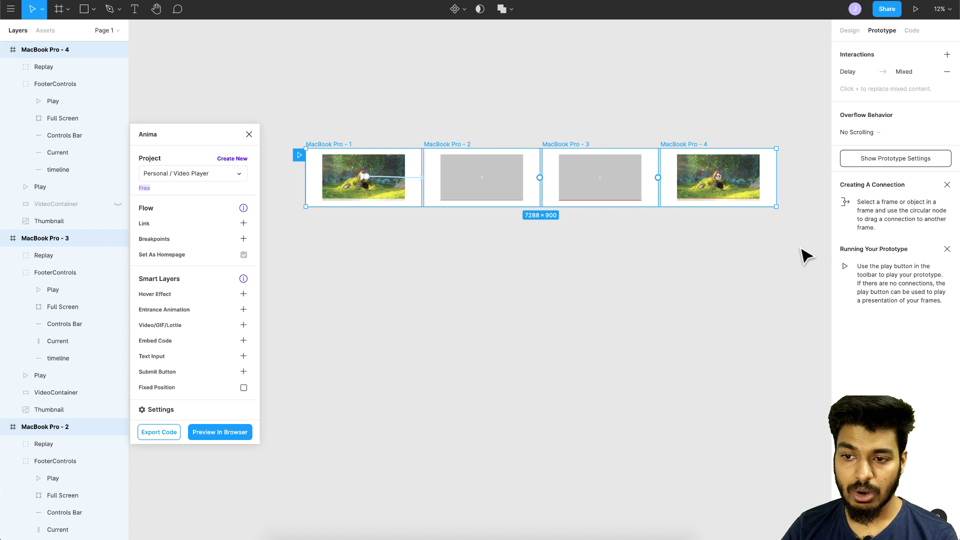
{"action": "left_click", "coordinate": [209, 434]}
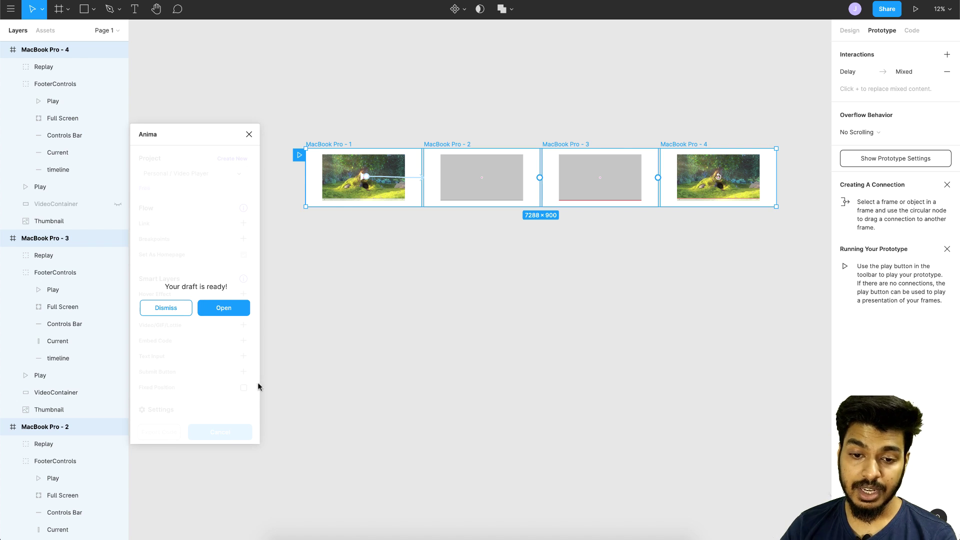
Open the generated Anima draft in the browser and play the video through to the replay state.
{"action": "left_click", "coordinate": [224, 307]}
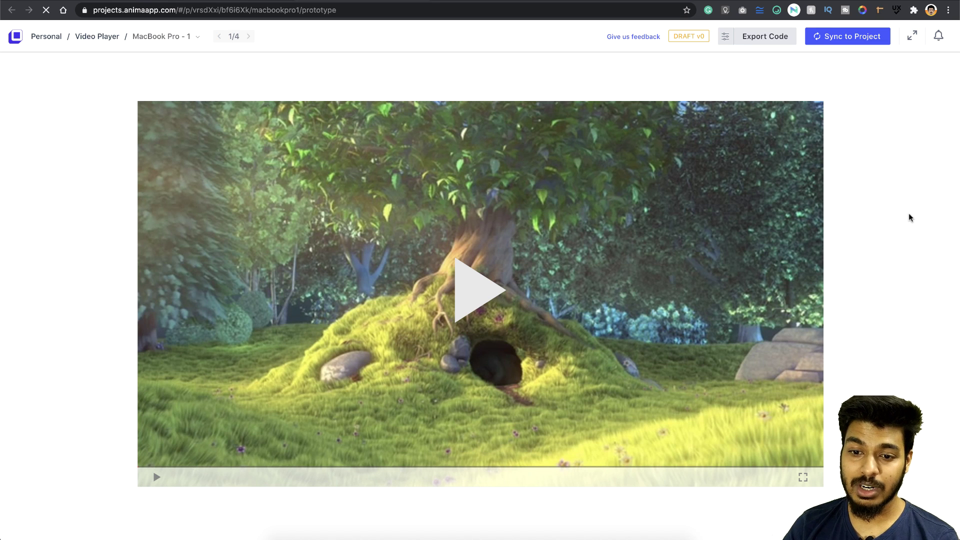
{"action": "left_click", "coordinate": [470, 296]}
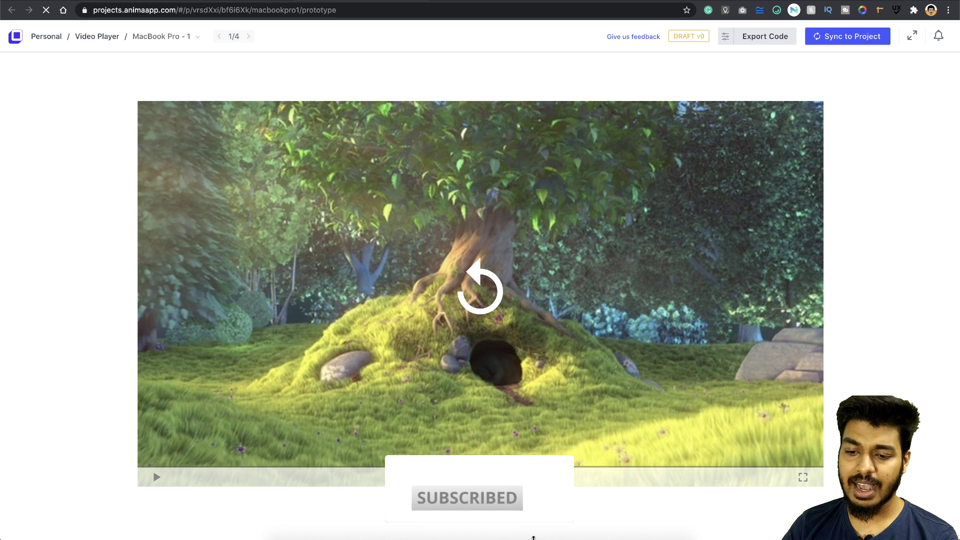
{"action": "mouse_move", "coordinate": [528, 535]}
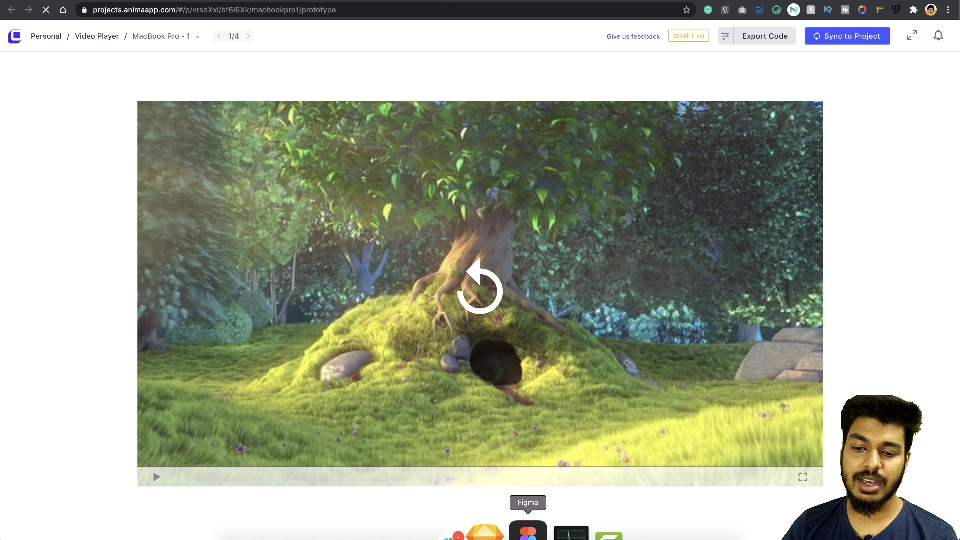